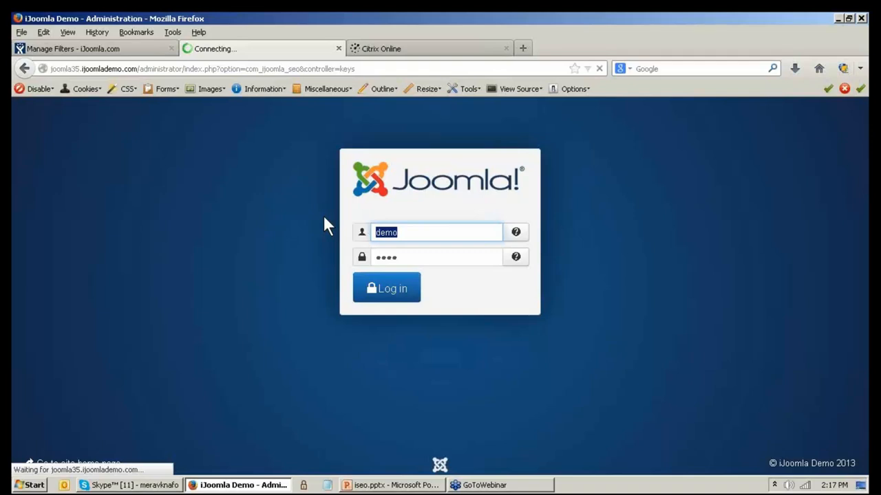
# - Close the Manage Filters page and submit the administrator login with the prefilled credentials
pyautogui.click(171, 48)
pyautogui.click(389, 290)
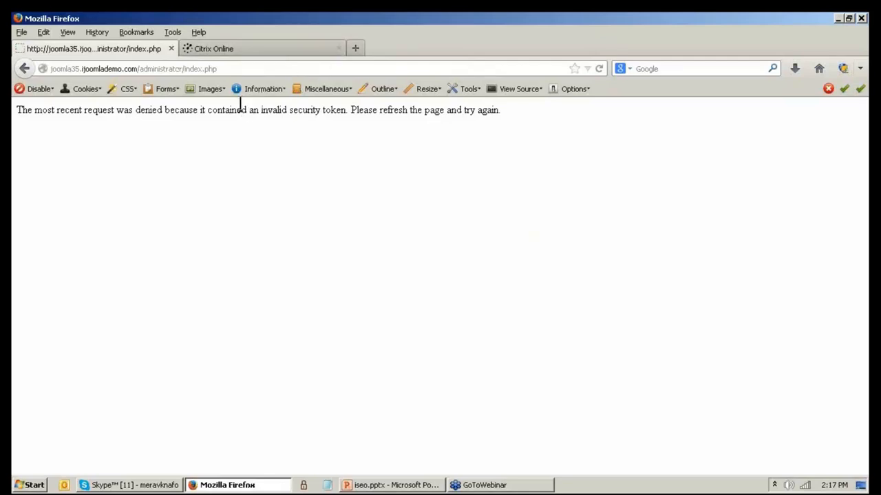
# - Delete the browser's session cookies from the page that rejected the login request
pyautogui.click(131, 32)
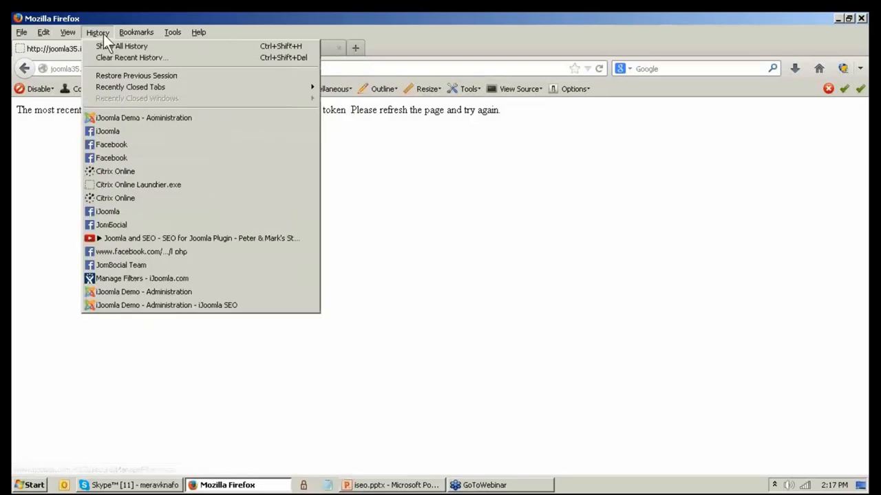
pyautogui.click(137, 33)
pyautogui.click(82, 89)
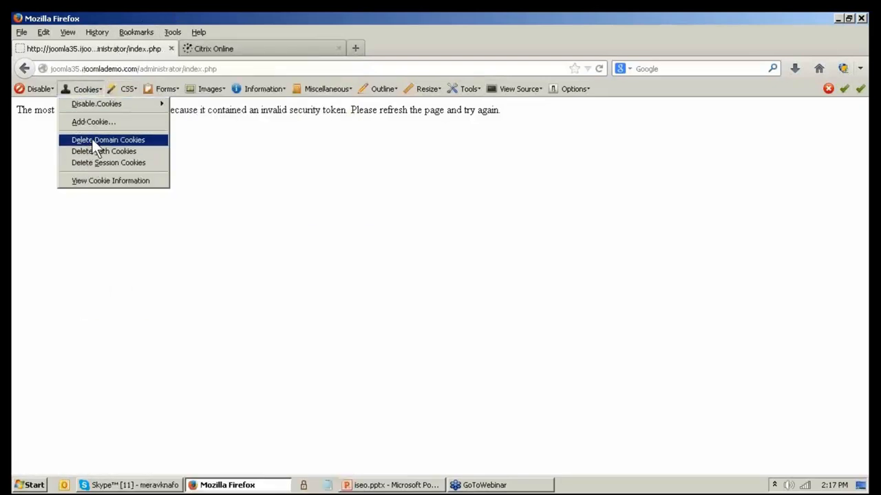
pyautogui.click(96, 163)
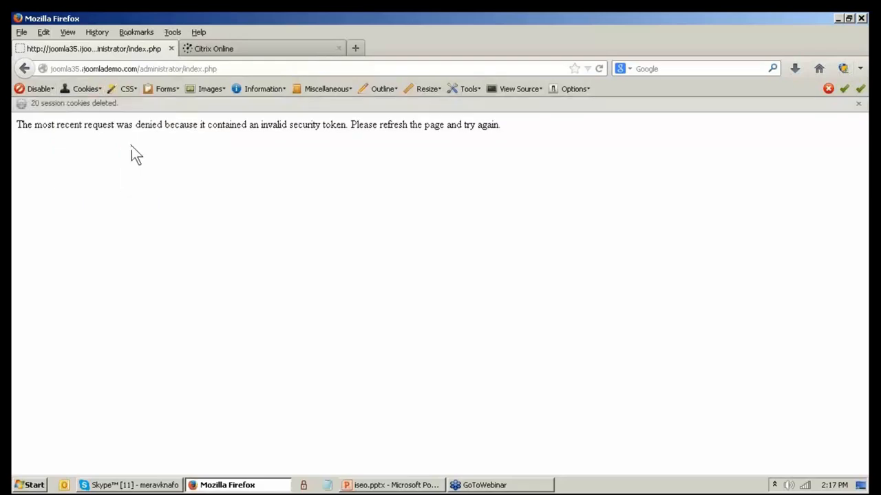
# - Reload the page, resending the form data, and log in to the Joomla administration with the prefilled credentials
pyautogui.click(599, 68)
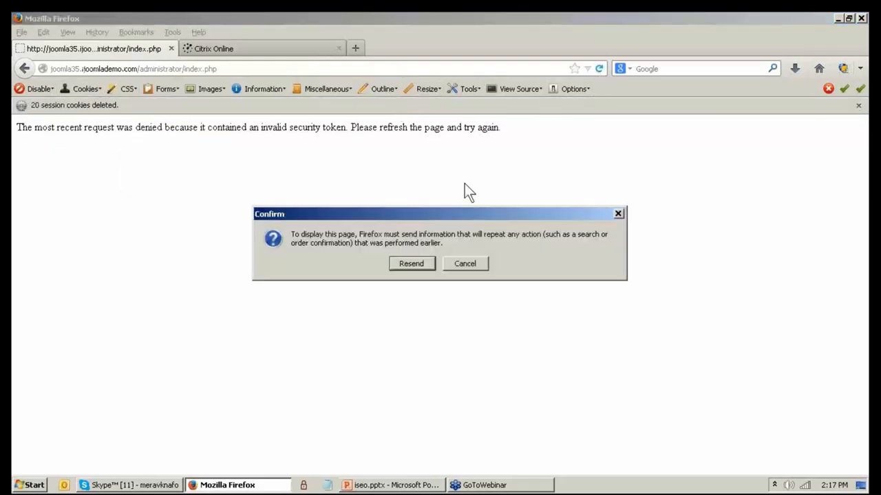
pyautogui.click(417, 261)
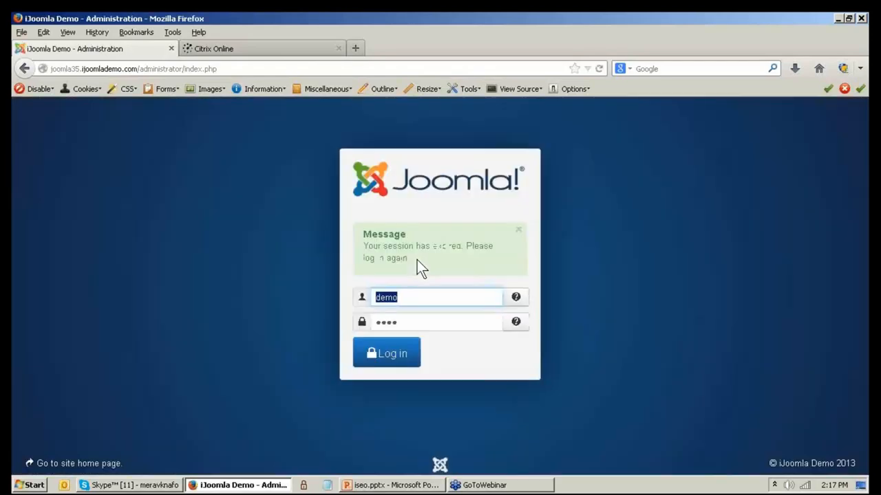
pyautogui.click(389, 354)
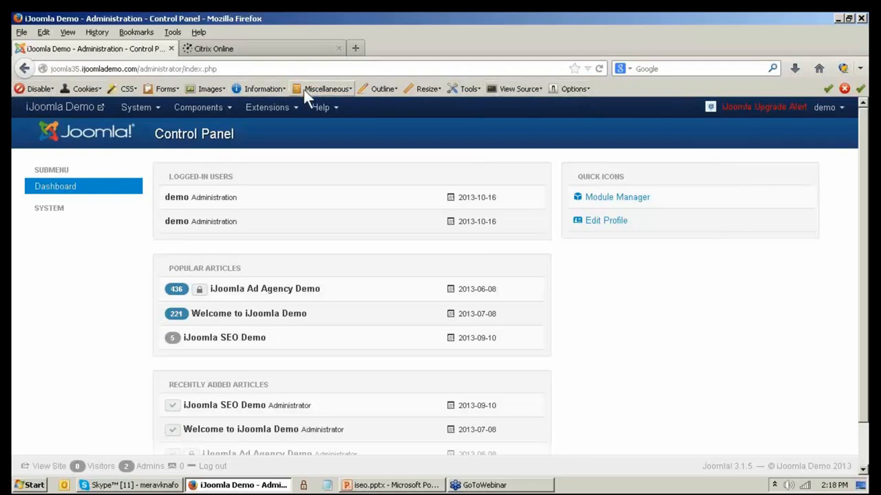
# - Open the iJoomla SEO component and go to its Meta Tags Manager
pyautogui.click(219, 115)
pyautogui.click(214, 163)
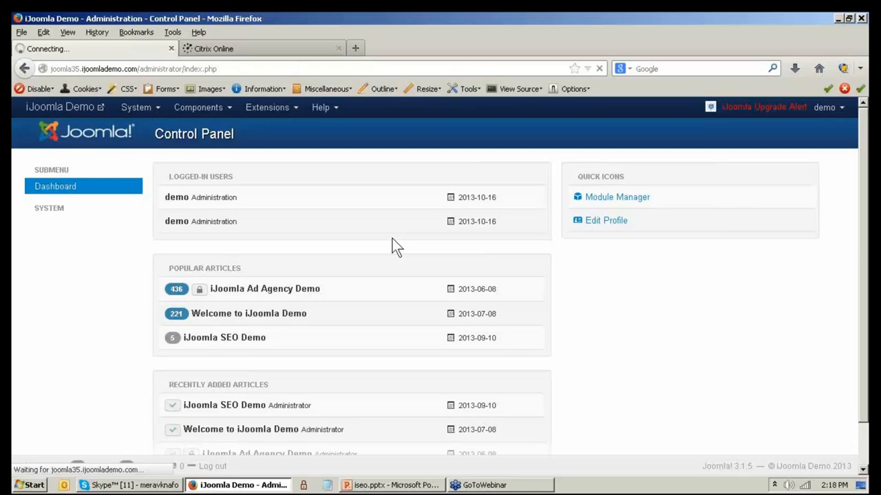
pyautogui.click(245, 267)
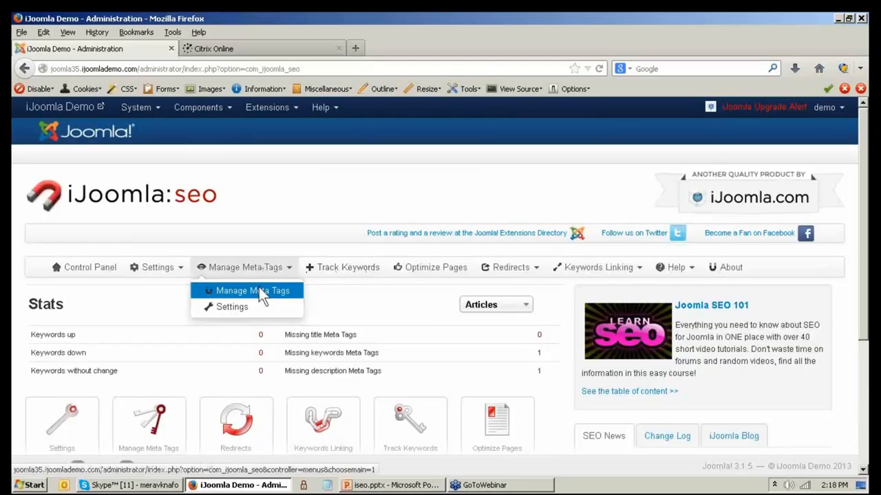
pyautogui.click(261, 292)
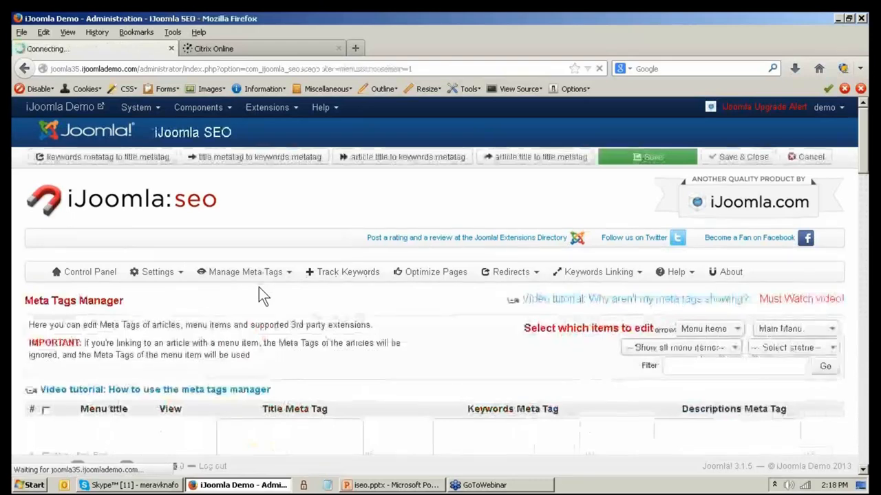
# - Examine the title, keywords and description meta tags of the Home menu item
pyautogui.scroll(-5, 259, 287)
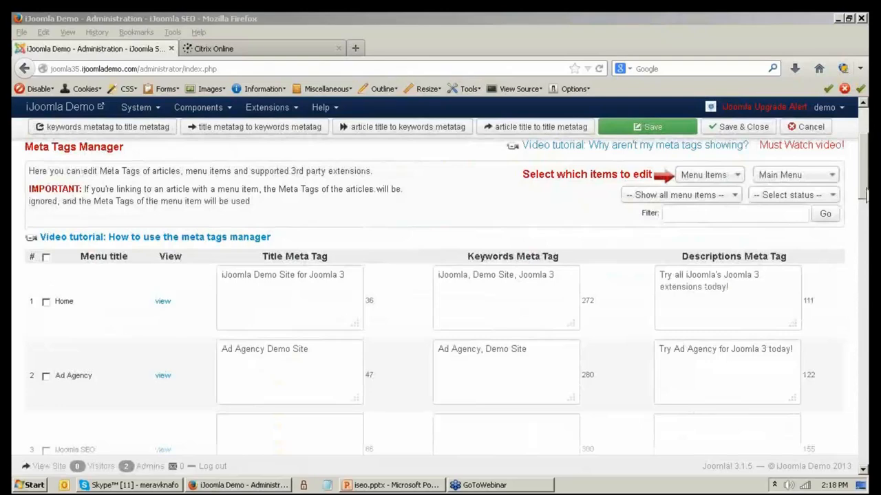
pyautogui.scroll(-1, 864, 196)
pyautogui.scroll(-1, 224, 227)
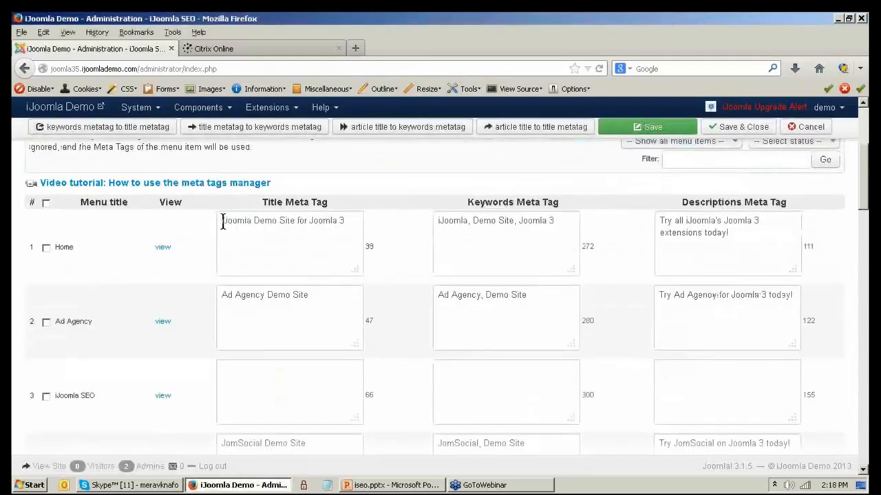
pyautogui.moveTo(221, 220); pyautogui.dragTo(725, 234)
pyautogui.click(661, 221)
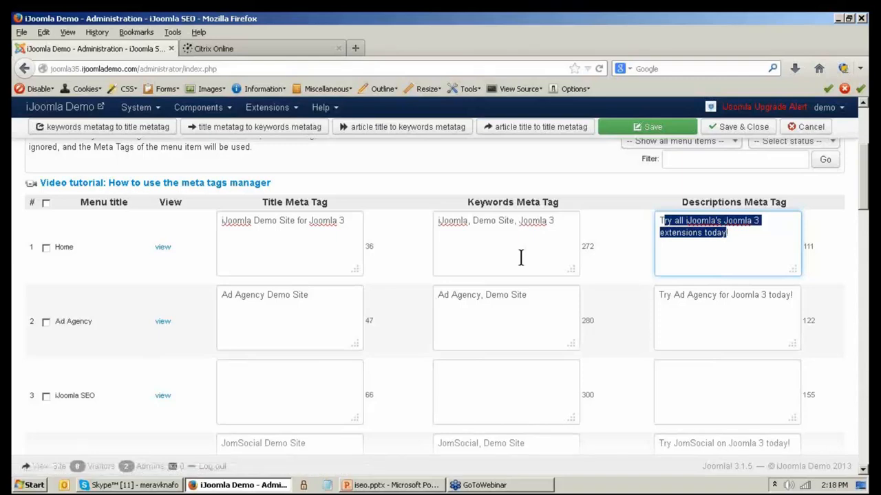
pyautogui.scroll(-3, 521, 257)
pyautogui.scroll(5, 521, 257)
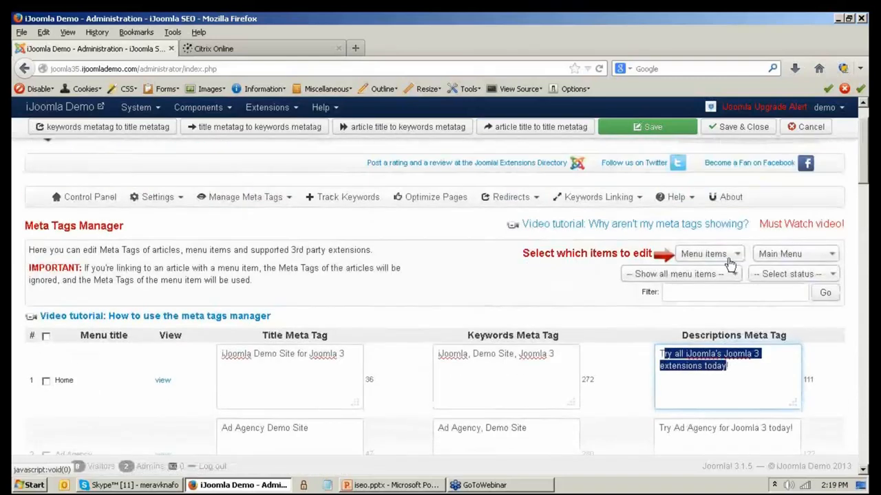
# - Check which item types and which menus can be selected for meta tag editing
pyautogui.click(731, 254)
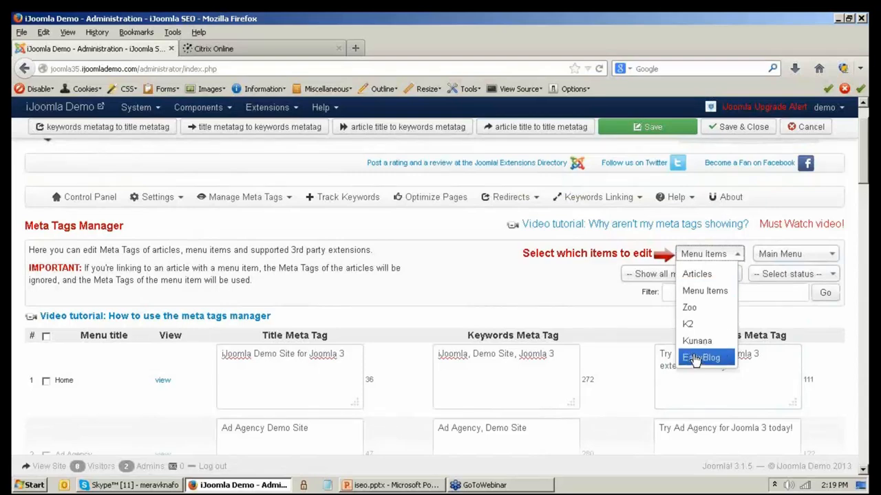
pyautogui.click(810, 256)
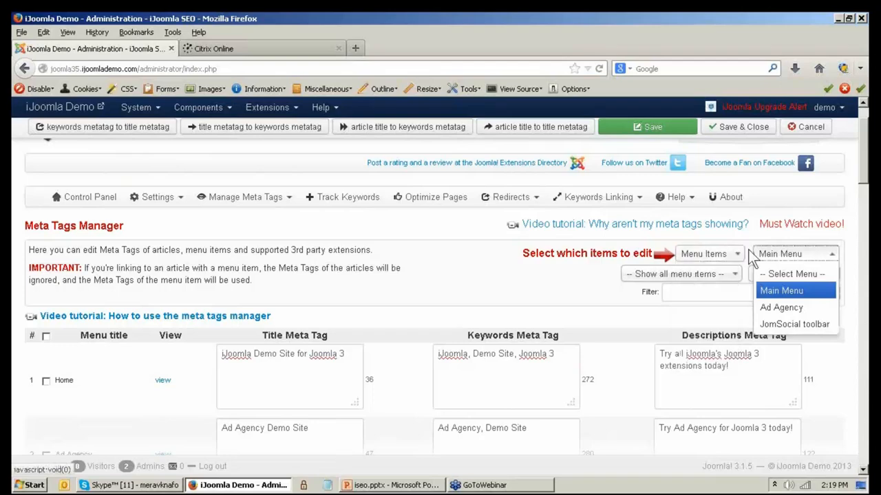
pyautogui.click(705, 255)
pyautogui.click(466, 295)
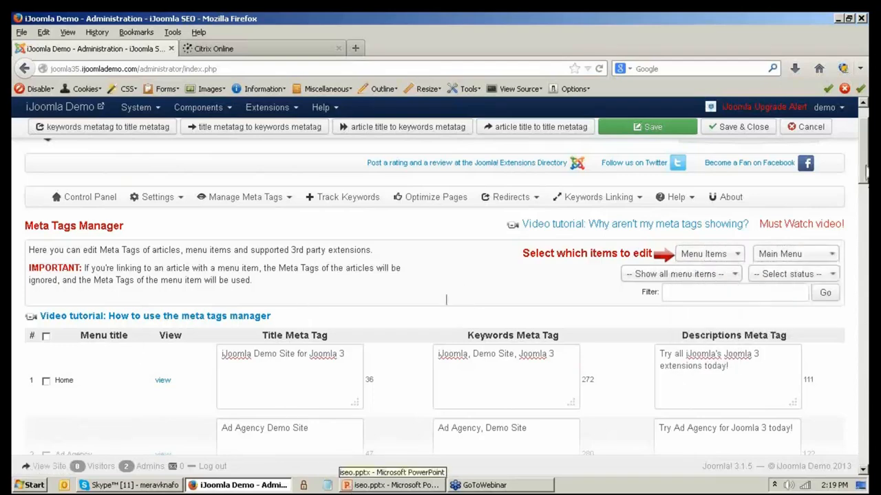
# - Look through the meta tags of all Main Menu items and the bulk copy commands available for them
pyautogui.scroll(-1, 446, 265)
pyautogui.scroll(-4, 445, 265)
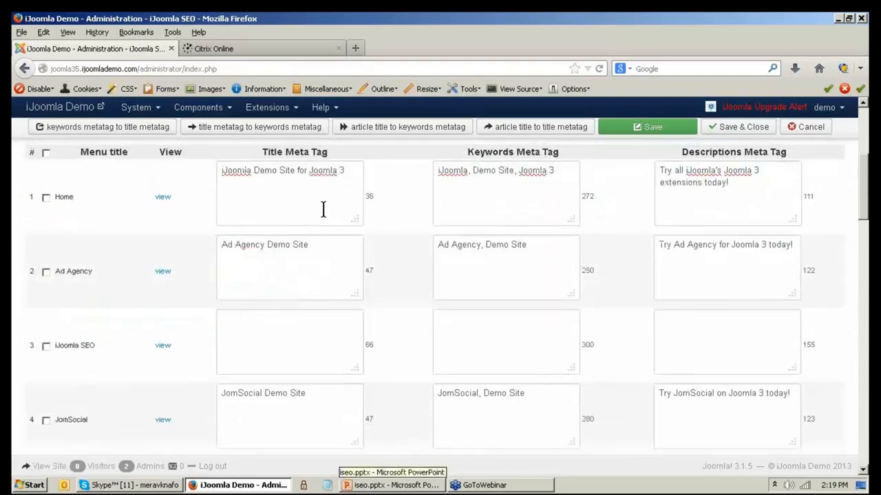
pyautogui.scroll(-10, 463, 374)
pyautogui.scroll(16, 465, 372)
pyautogui.click(619, 159)
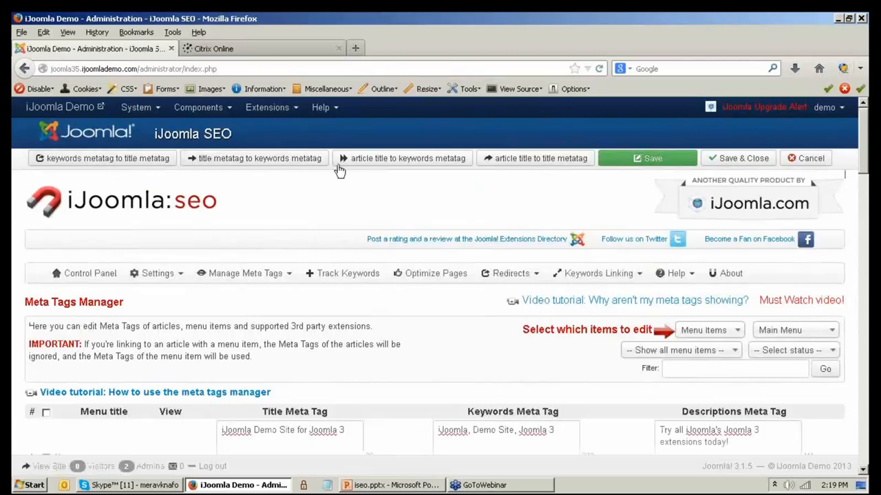
# - Try to copy the article titles to the keywords meta tags of the menu items and inspect the rows
pyautogui.click(388, 165)
pyautogui.click(472, 265)
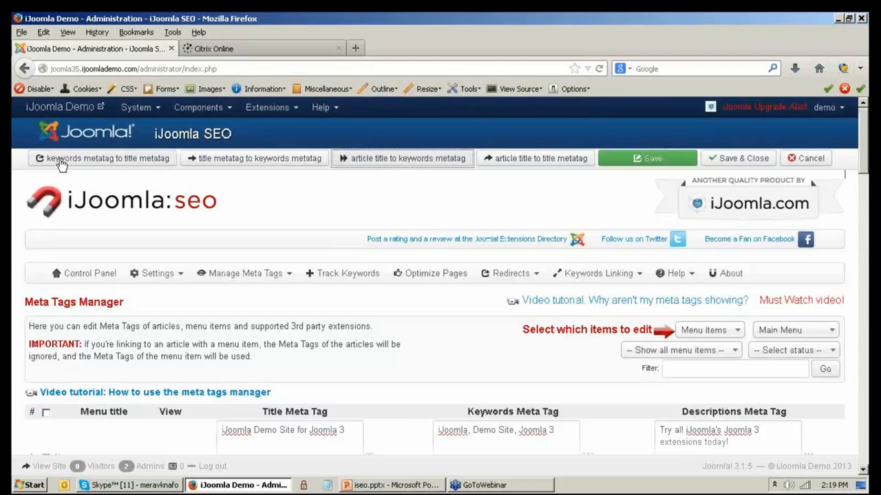
pyautogui.scroll(-2, 280, 330)
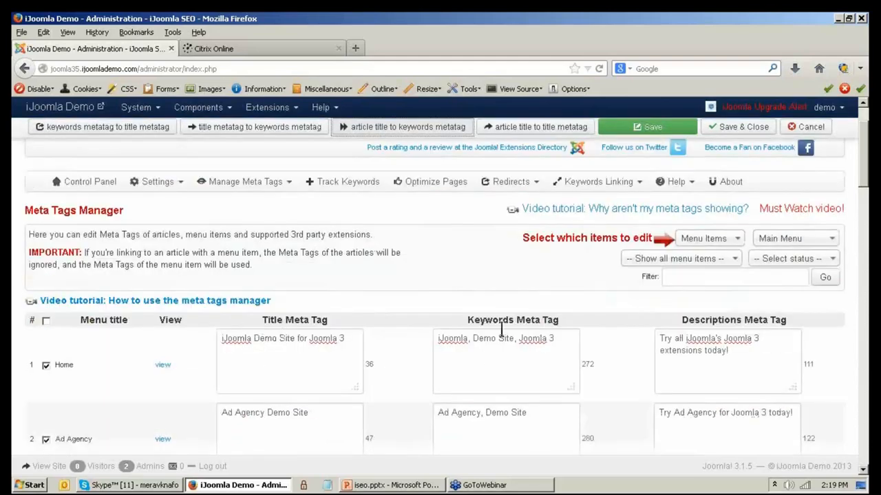
pyautogui.scroll(-1, 294, 286)
pyautogui.scroll(-3, 293, 286)
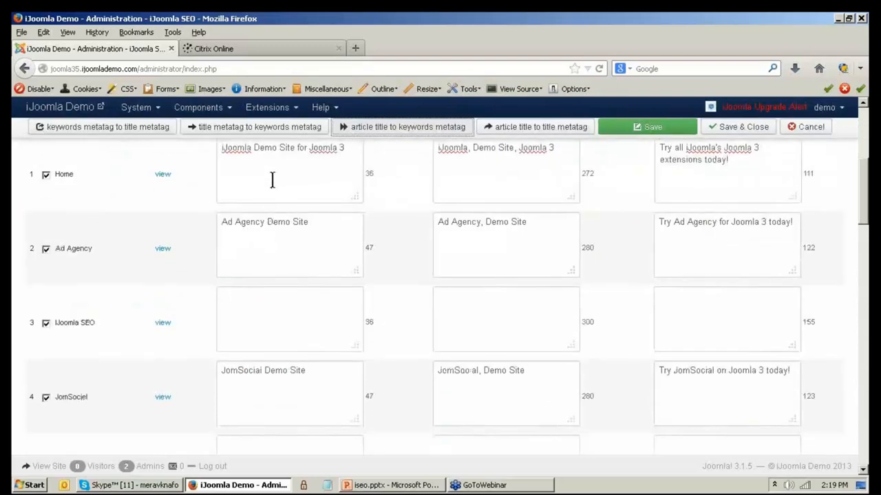
pyautogui.scroll(1, 272, 180)
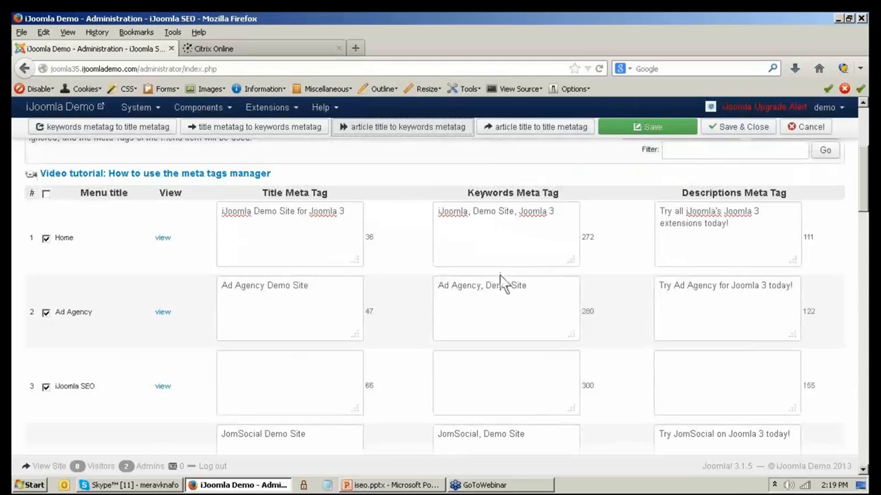
pyautogui.scroll(3, 499, 273)
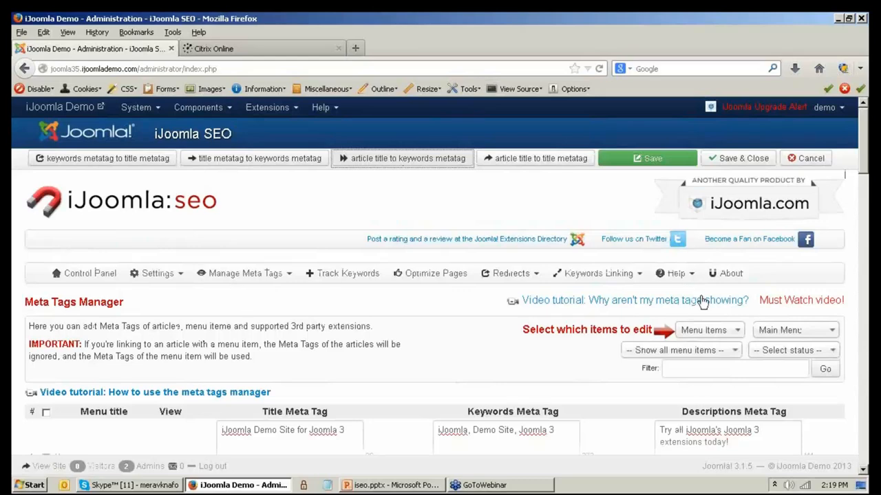
# - Switch the Meta Tags Manager to Articles and review the articles' title, keywords and description meta tags
pyautogui.click(730, 329)
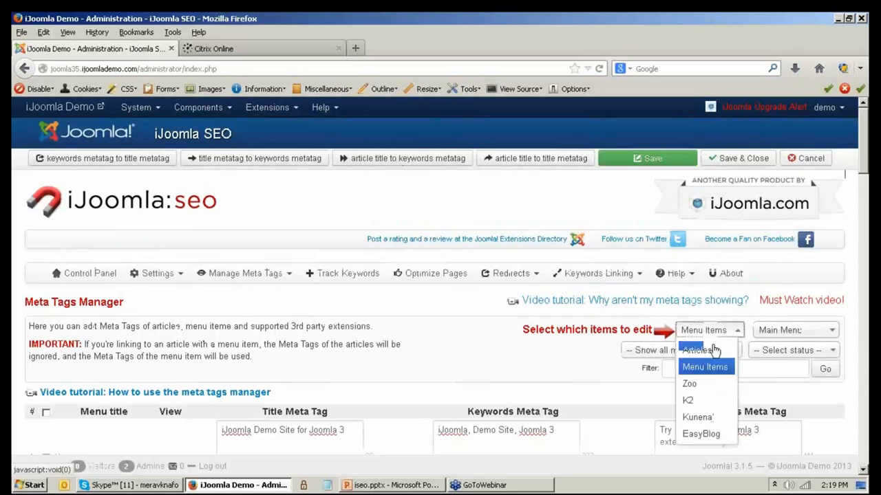
pyautogui.click(709, 350)
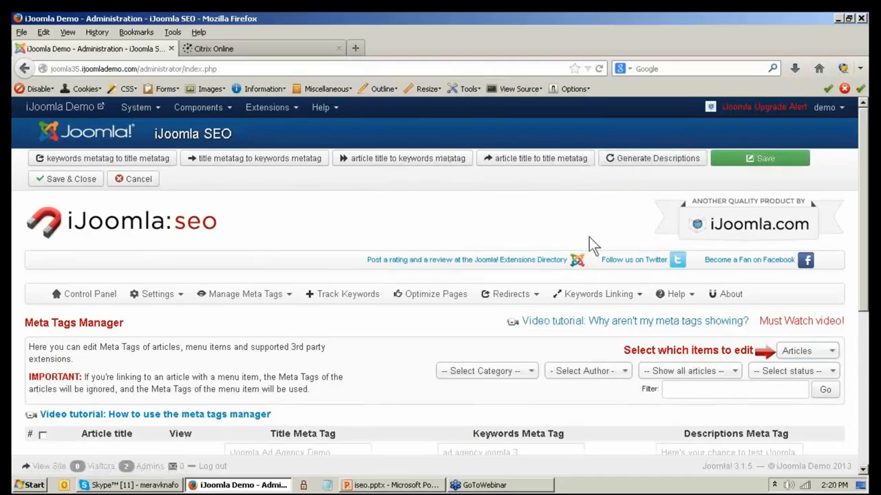
pyautogui.scroll(-3, 589, 238)
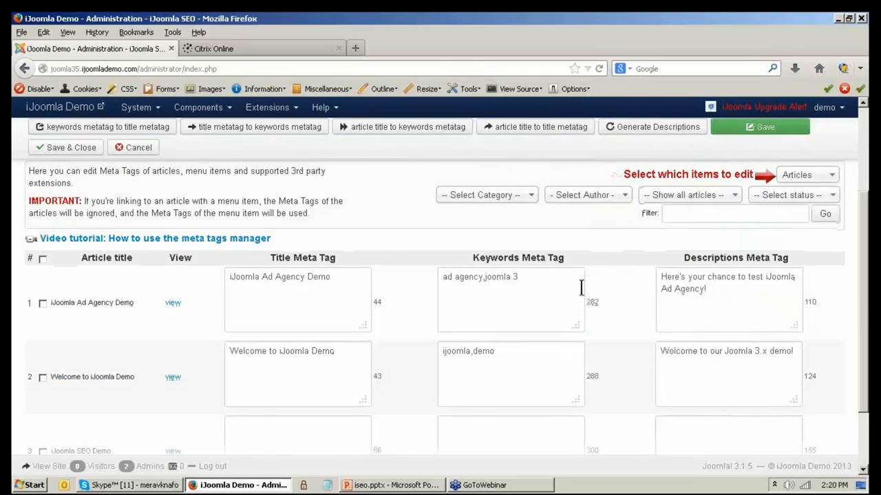
pyautogui.scroll(3, 581, 288)
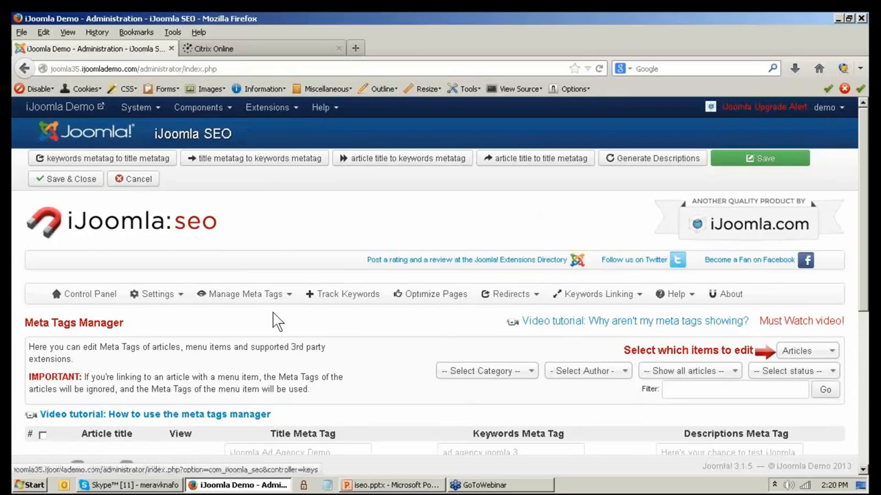
# - Open the Keywords Manager and check the sticky display options for the tracked keywords
pyautogui.click(346, 296)
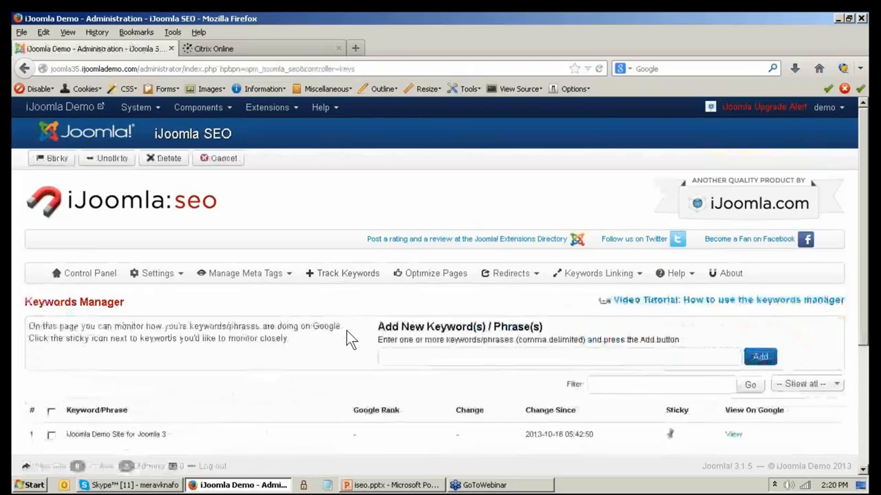
pyautogui.scroll(-3, 346, 331)
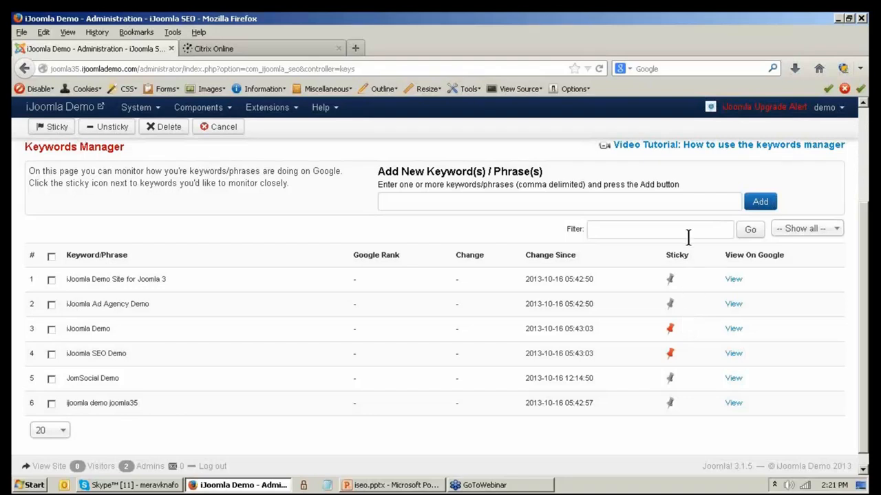
pyautogui.click(787, 230)
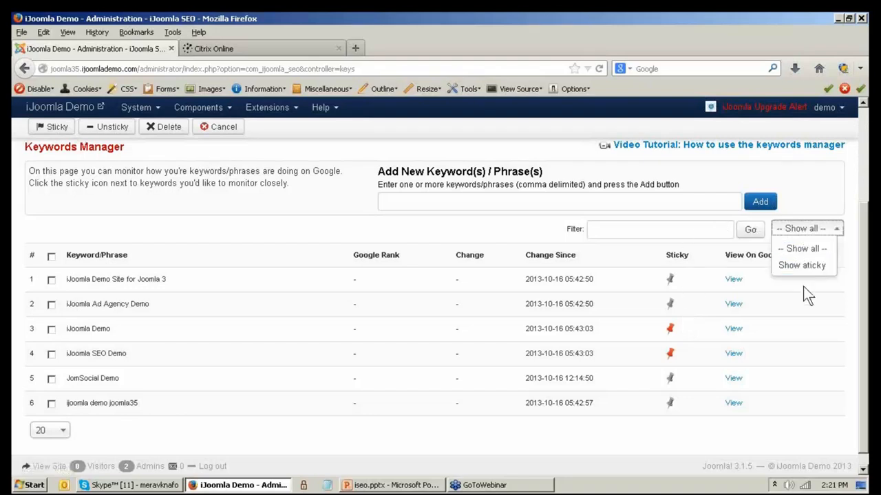
pyautogui.click(793, 306)
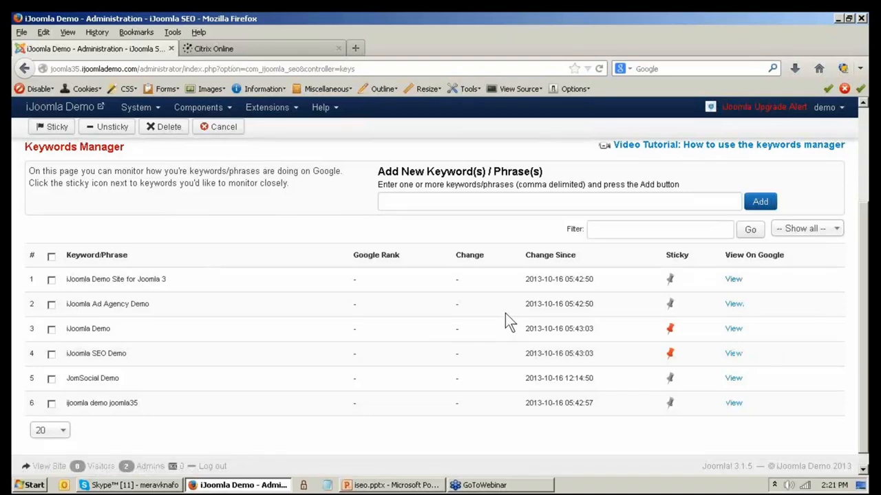
# - Add the phrase "SEO for Joomla!" to the tracked keywords
pyautogui.scroll(2, 505, 313)
pyautogui.click(454, 265)
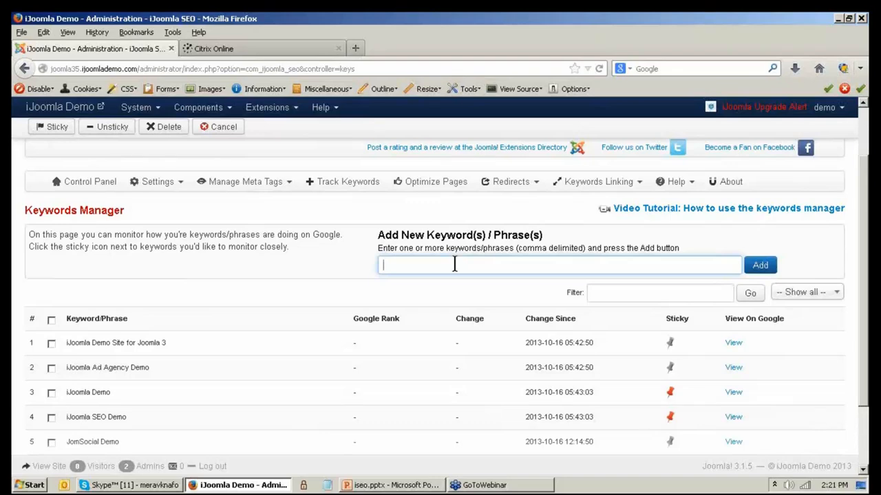
pyautogui.write('SEO for Joomla!')
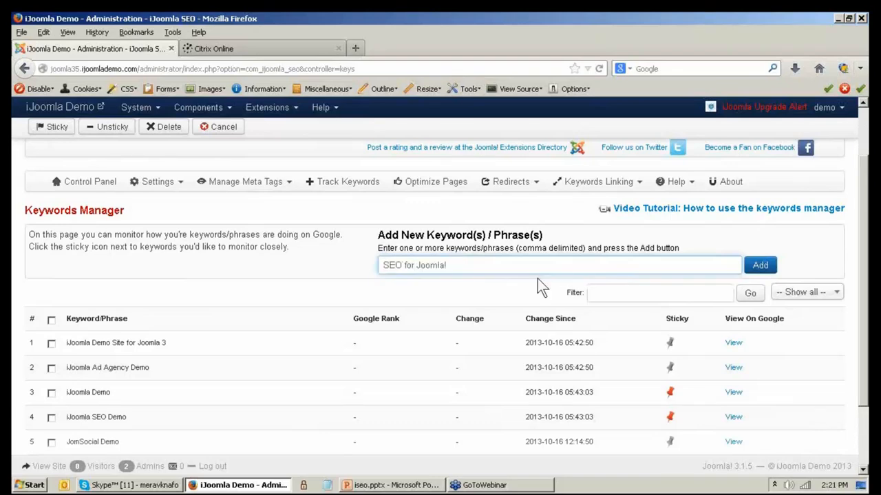
pyautogui.click(752, 266)
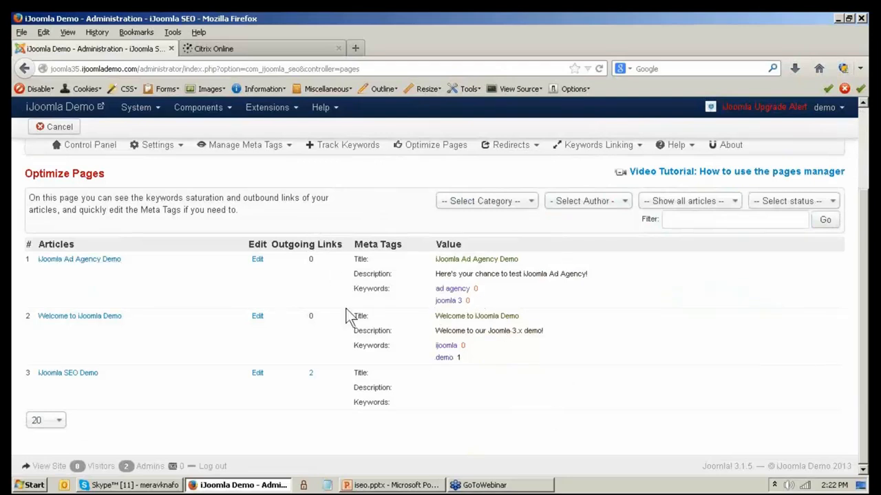
# - Review the iJoomla Ad Agency Demo article's title and keywords on Optimize Pages, and view its meta tag editor without saving
pyautogui.moveTo(437, 259); pyautogui.dragTo(521, 262)
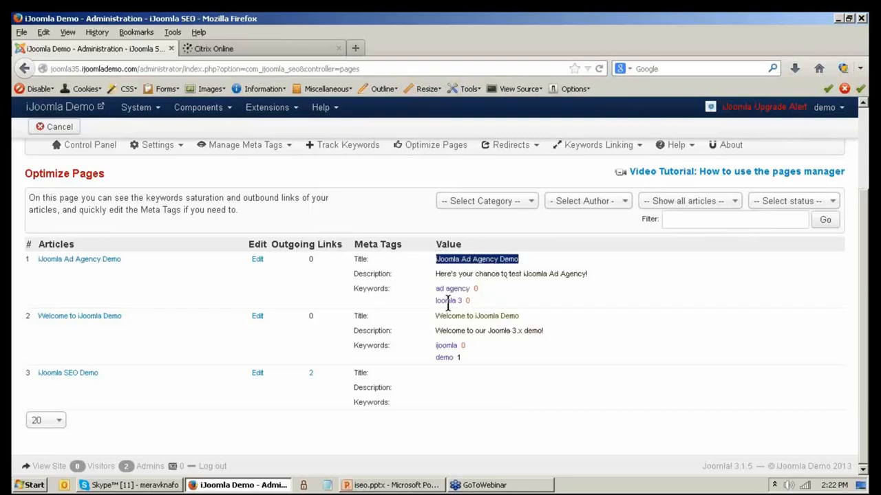
pyautogui.click(501, 336)
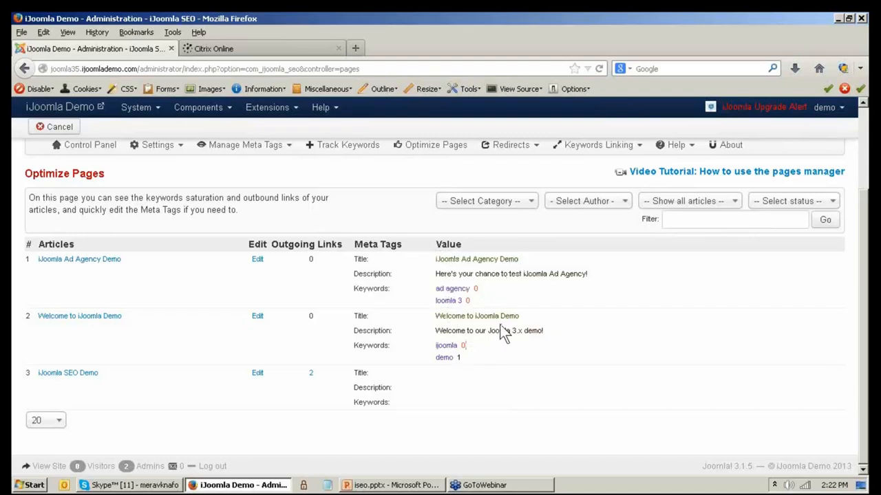
pyautogui.click(259, 260)
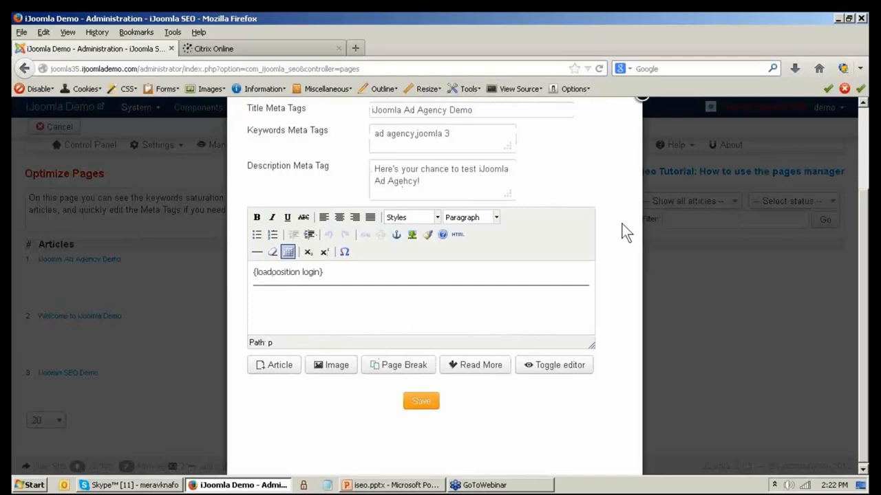
pyautogui.scroll(2, 627, 232)
pyautogui.scroll(2, 626, 233)
pyautogui.click(642, 193)
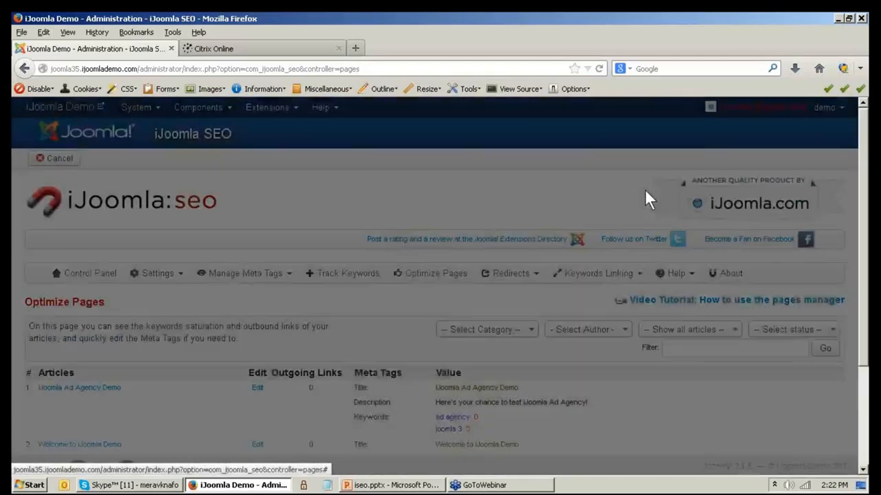
pyautogui.scroll(-3, 645, 191)
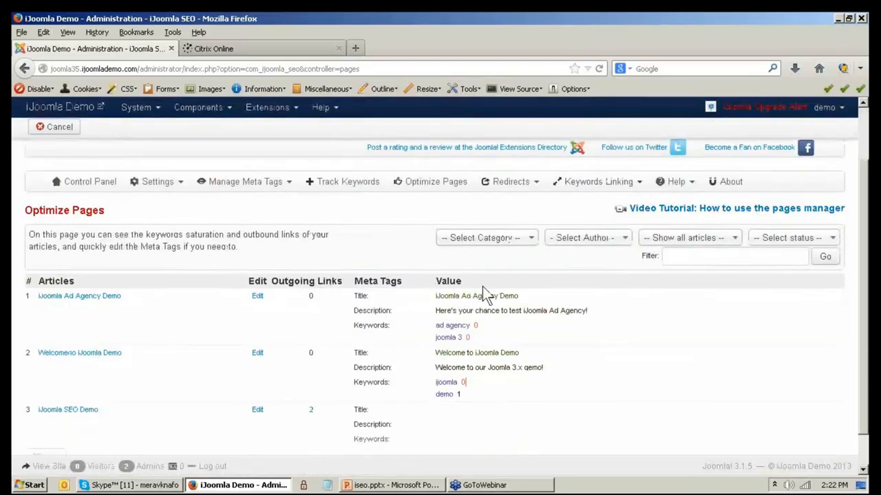
# - Open the Redirects Manager and examine the redirect URL of the Google entry
pyautogui.click(536, 185)
pyautogui.click(534, 205)
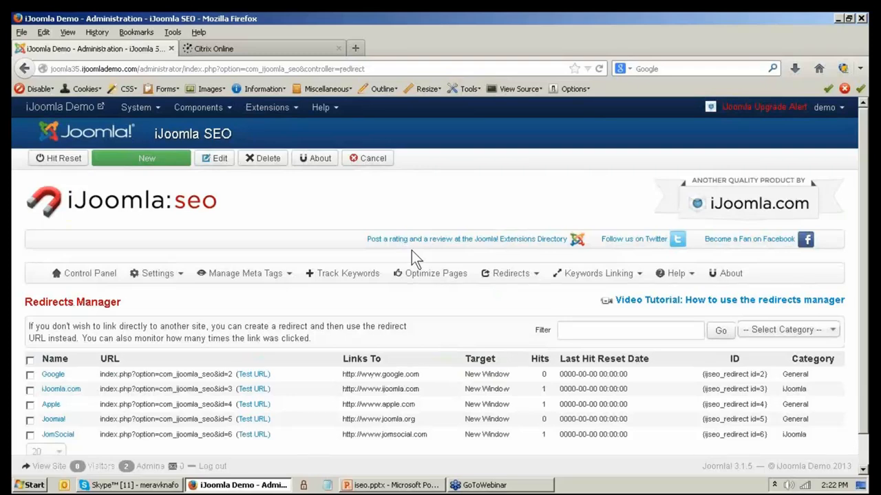
pyautogui.scroll(-1, 402, 272)
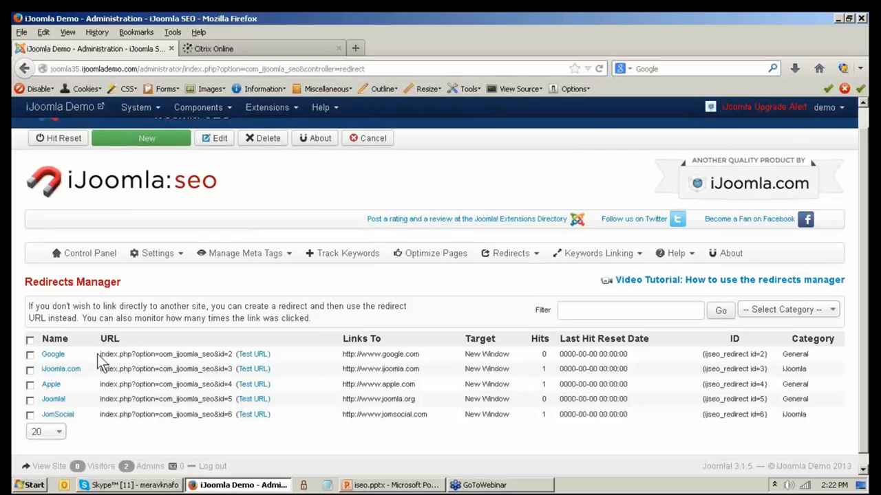
pyautogui.moveTo(98, 355); pyautogui.dragTo(233, 355)
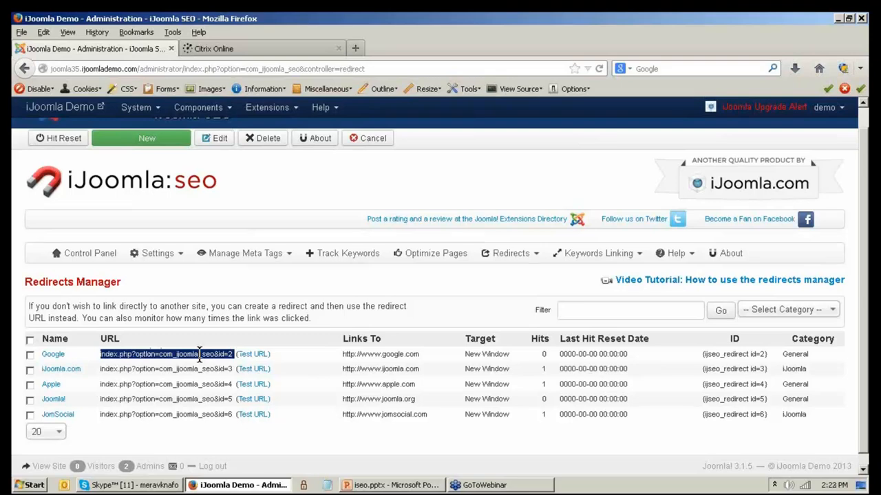
# - Open the Google redirect for editing and inspect its name, destination URL, target, nofollow and link text settings
pyautogui.click(55, 355)
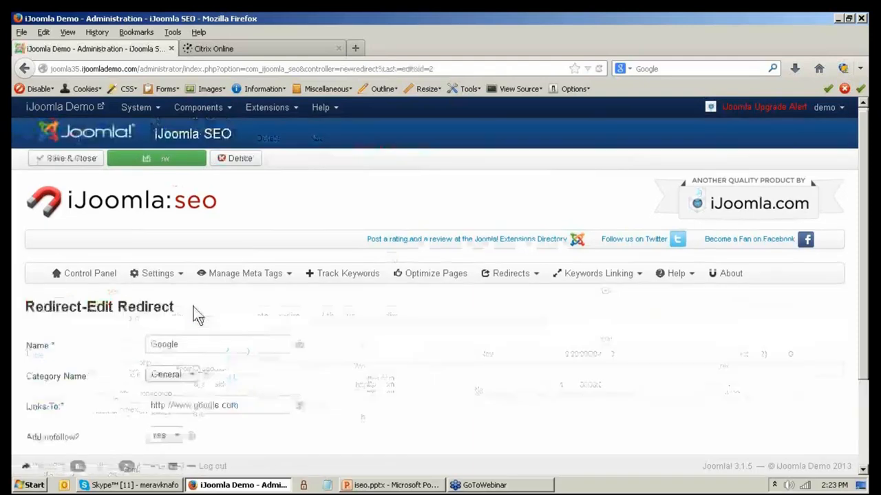
pyautogui.scroll(-3, 193, 311)
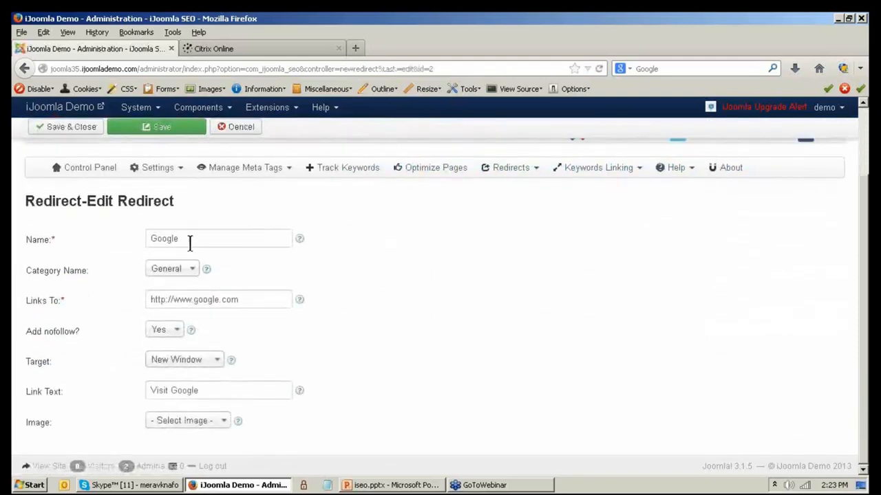
pyautogui.moveTo(187, 239); pyautogui.dragTo(119, 235)
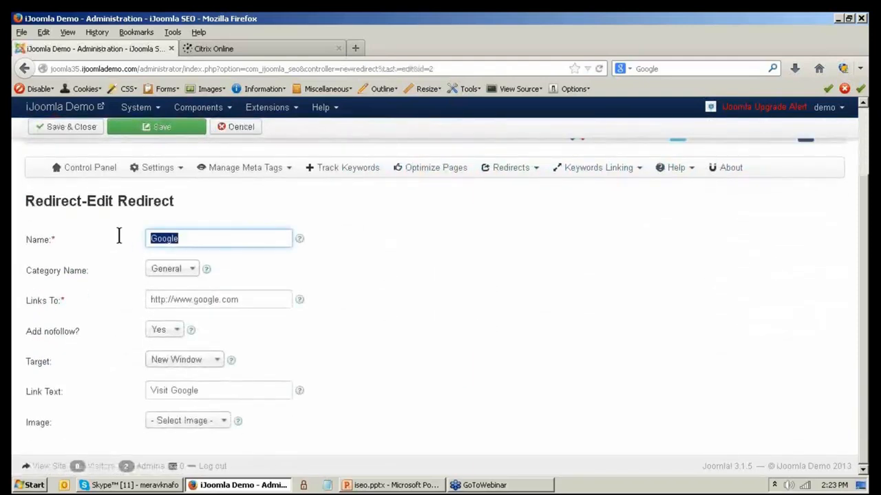
pyautogui.moveTo(267, 300); pyautogui.dragTo(47, 293)
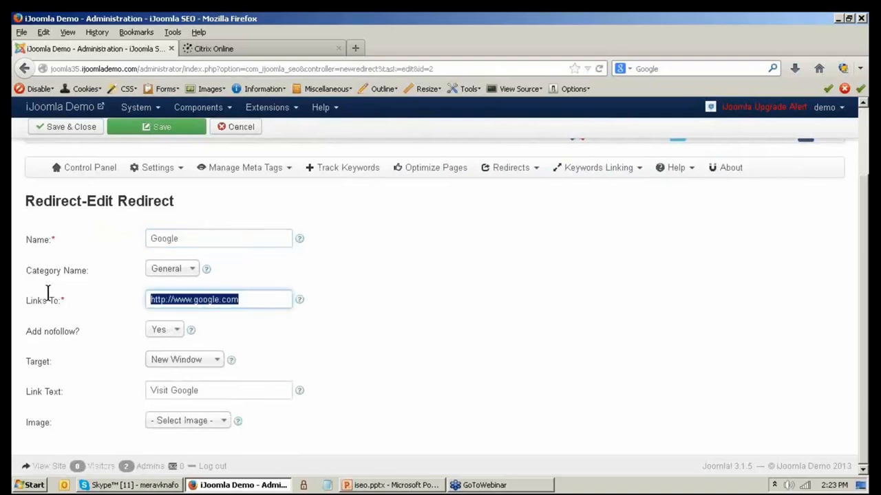
pyautogui.click(193, 361)
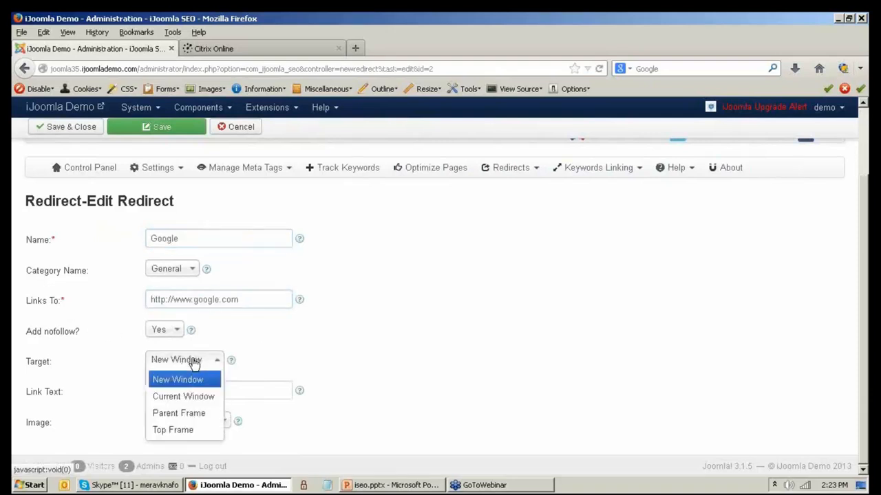
pyautogui.click(194, 363)
pyautogui.click(168, 330)
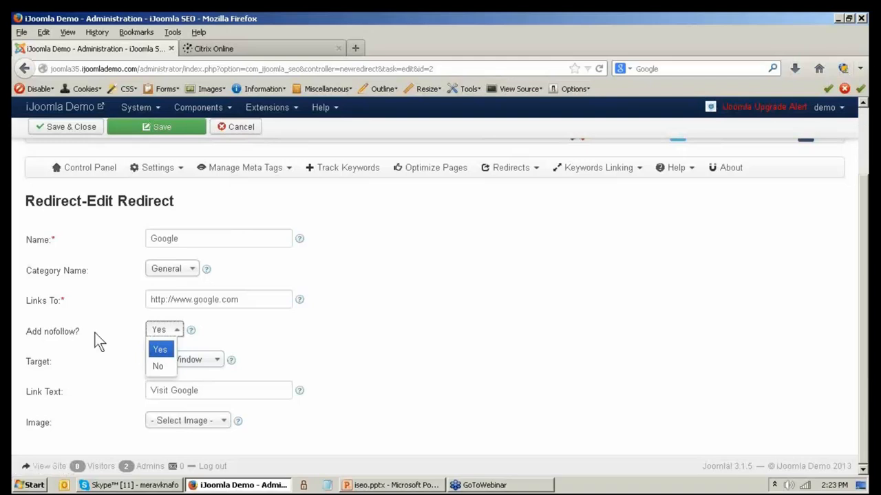
pyautogui.click(97, 372)
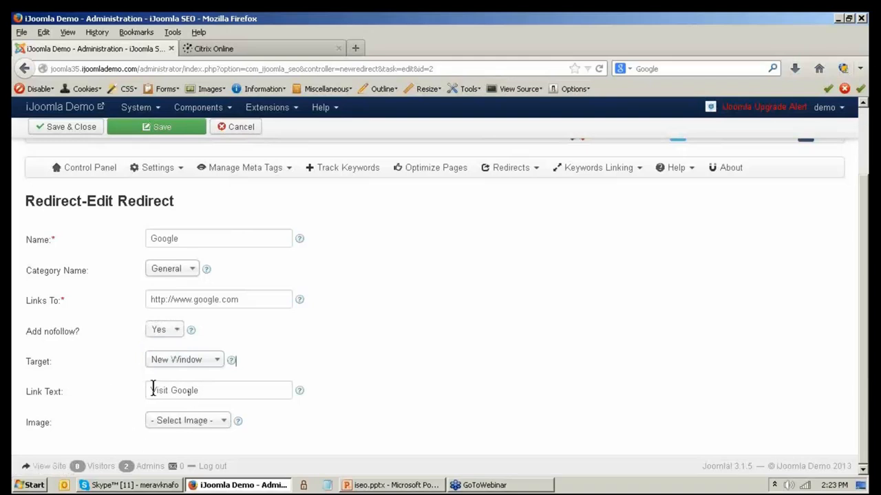
pyautogui.moveTo(151, 391); pyautogui.dragTo(212, 390)
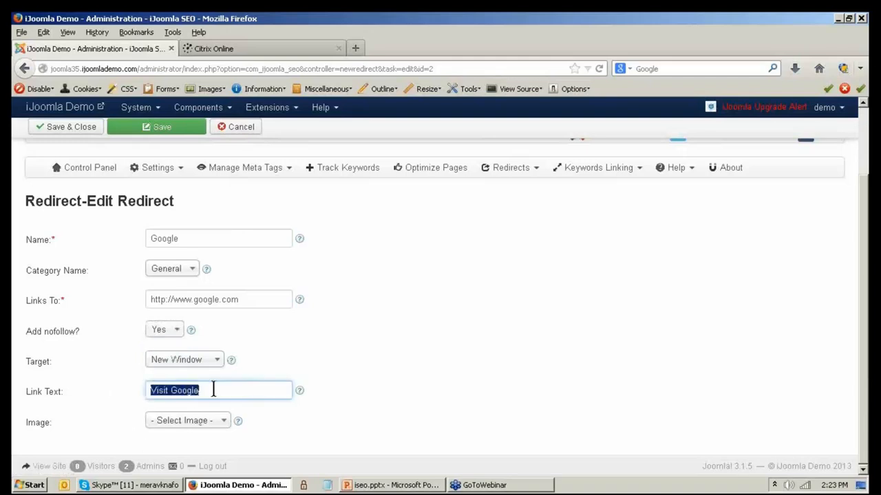
# - Return to the redirects list and examine the Google redirect's URL and ID code
pyautogui.hotkey('alt', 'Left')
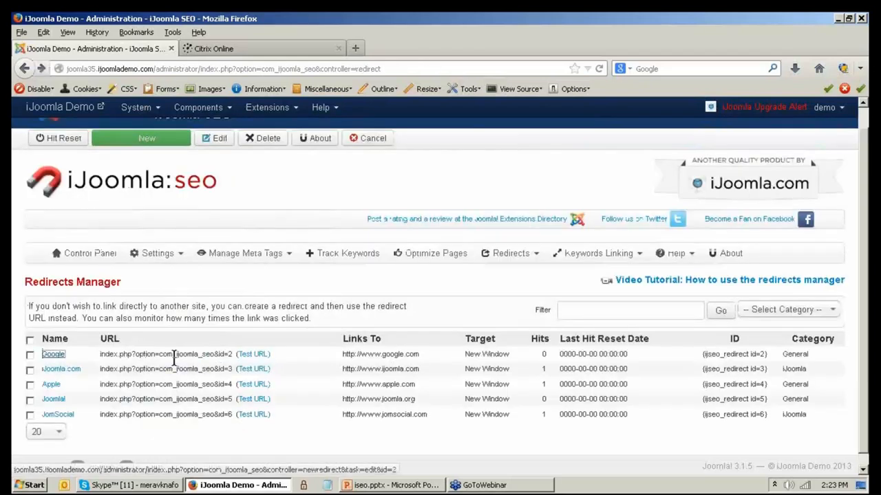
pyautogui.moveTo(101, 354); pyautogui.dragTo(233, 353)
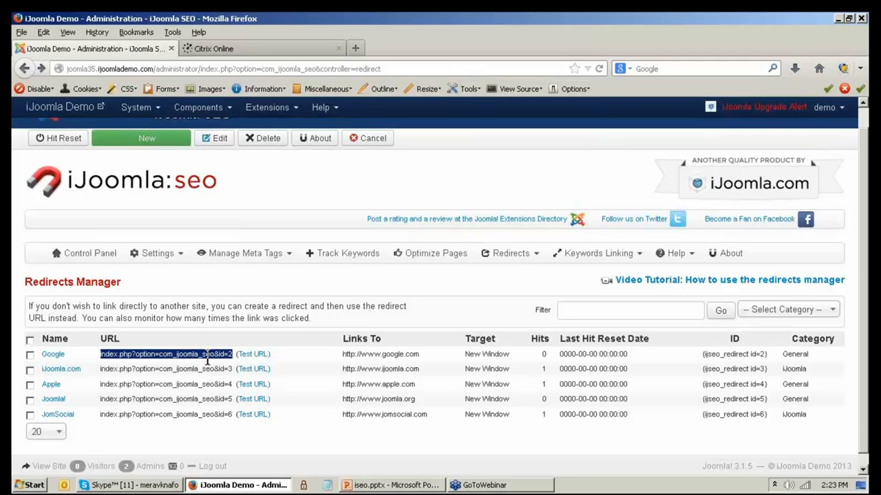
pyautogui.moveTo(701, 354); pyautogui.dragTo(771, 362)
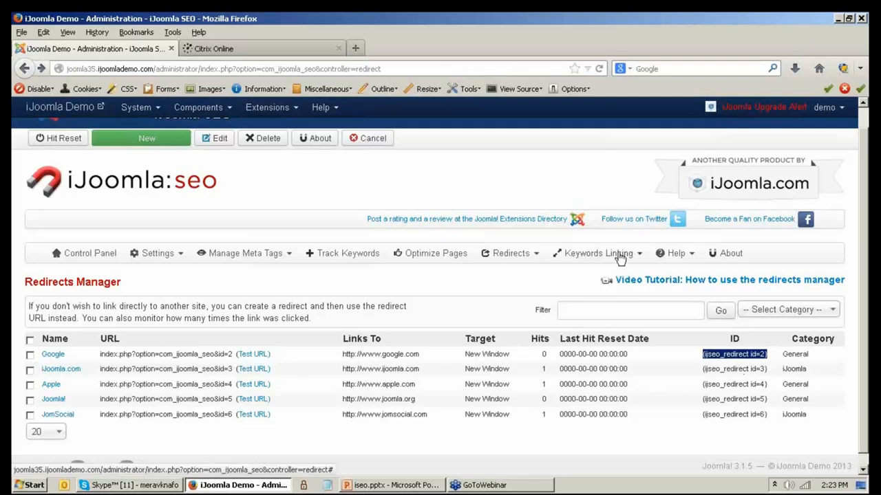
# - Open the joomla entry in the Keywords Linking Manager and review its keyword, category, title and external URL
pyautogui.click(620, 256)
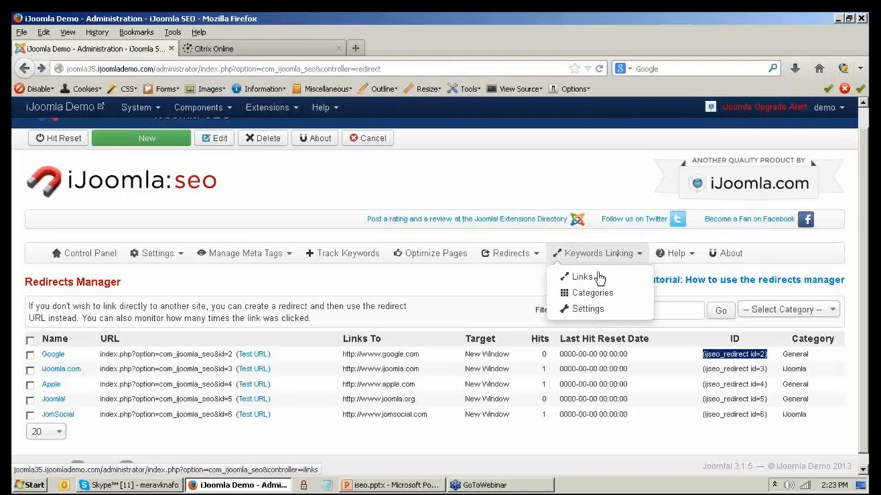
pyautogui.click(582, 278)
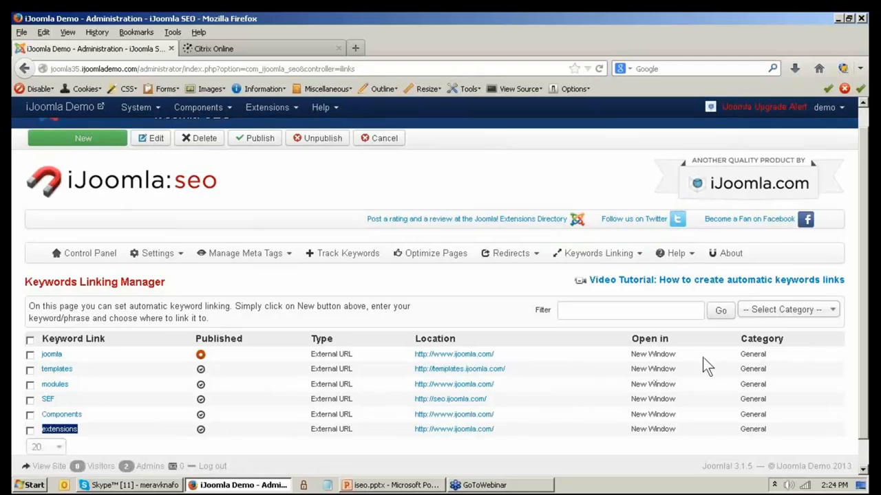
pyautogui.click(52, 356)
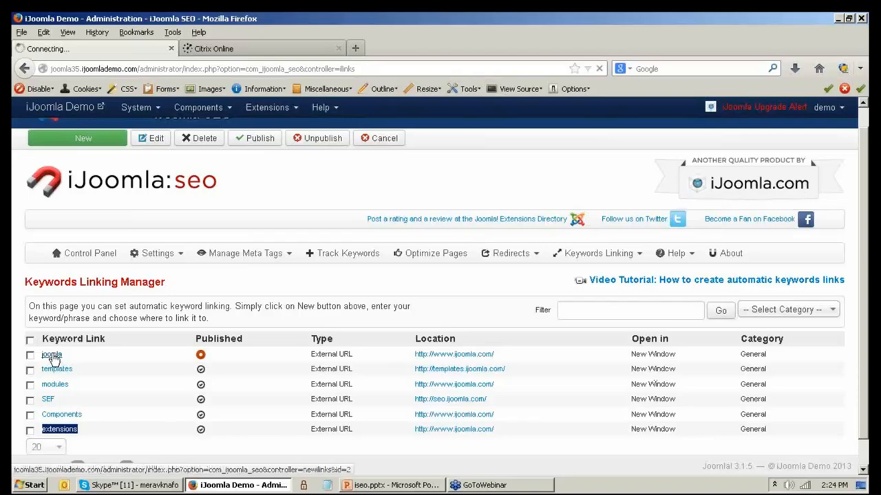
pyautogui.scroll(-5, 28, 368)
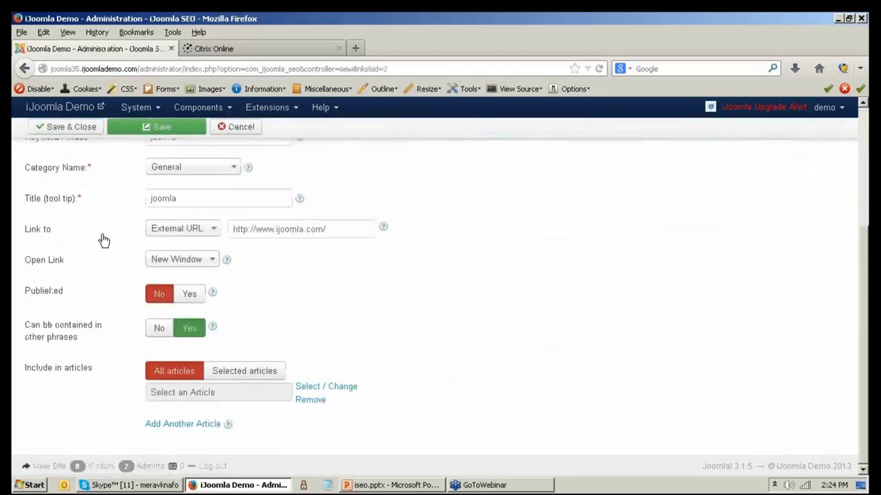
pyautogui.scroll(2, 110, 236)
pyautogui.moveTo(200, 200); pyautogui.dragTo(97, 196)
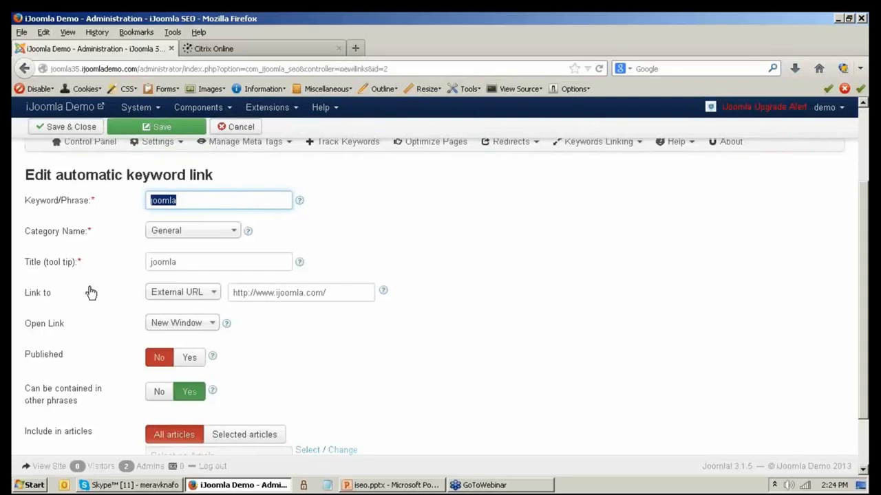
pyautogui.click(161, 237)
pyautogui.click(161, 236)
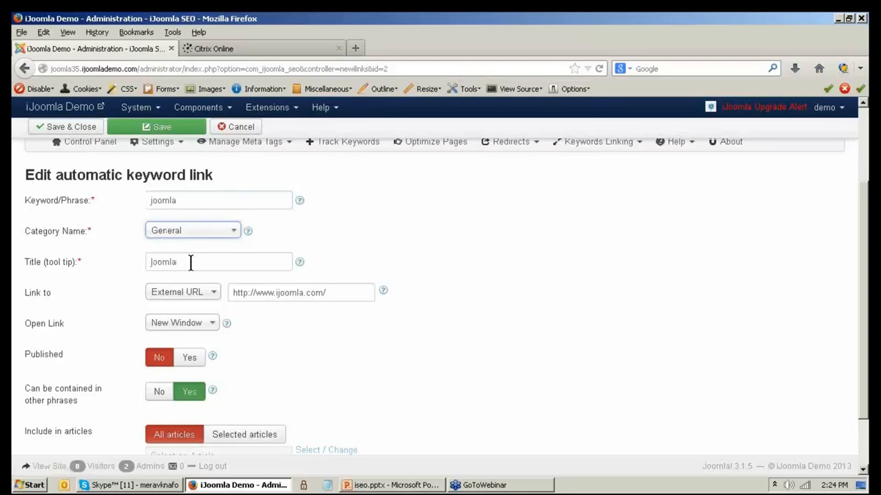
pyautogui.press('Tab')
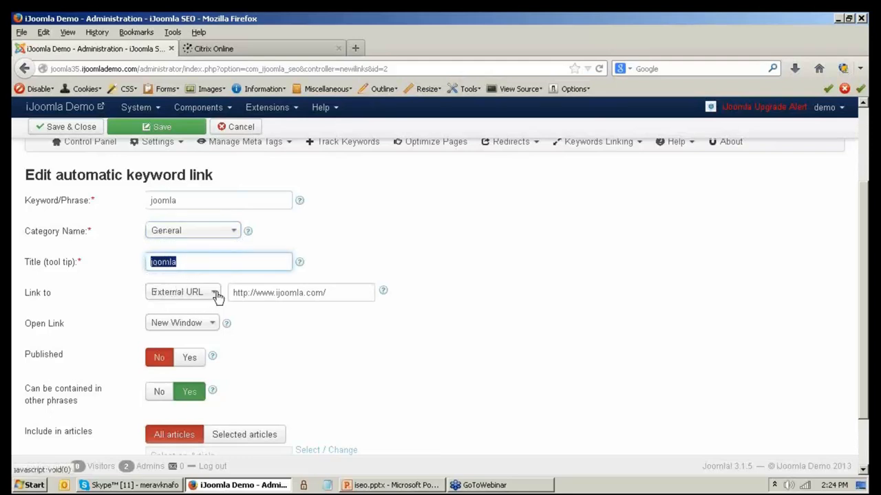
pyautogui.moveTo(227, 291); pyautogui.dragTo(377, 300)
pyautogui.click(336, 335)
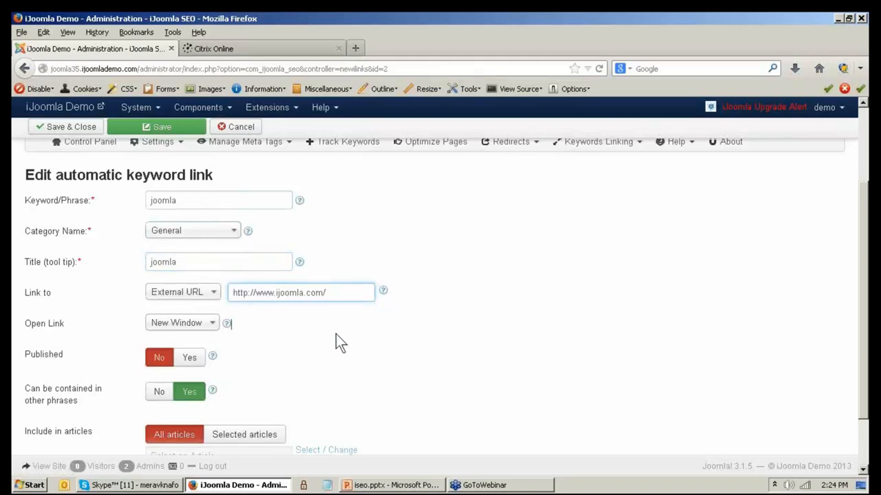
# - Try the Article and # (no link) destination types for the joomla keyword link
pyautogui.click(211, 294)
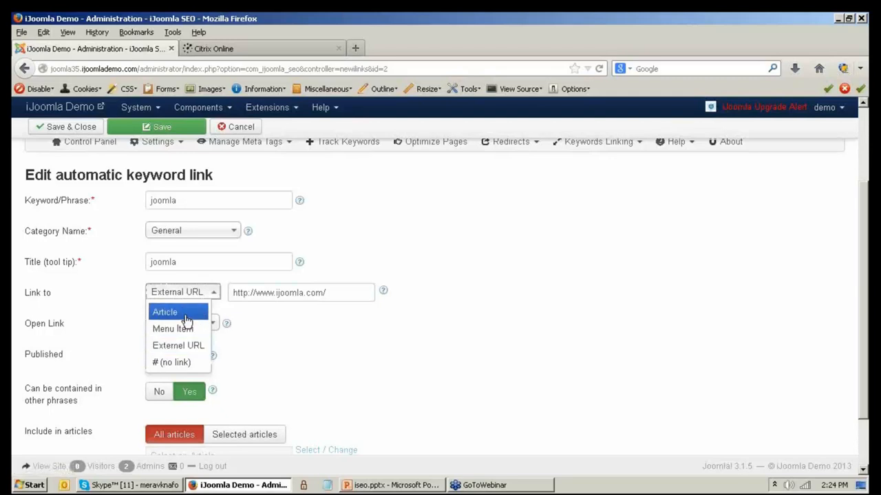
pyautogui.click(185, 317)
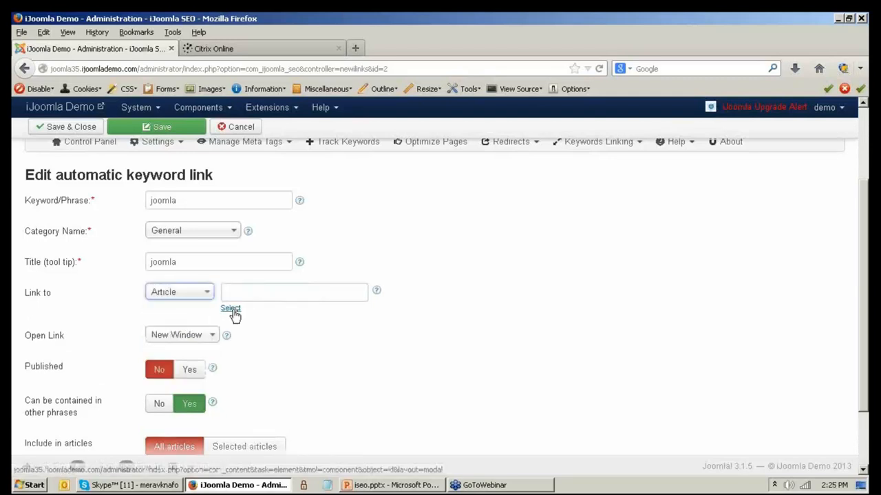
pyautogui.click(204, 296)
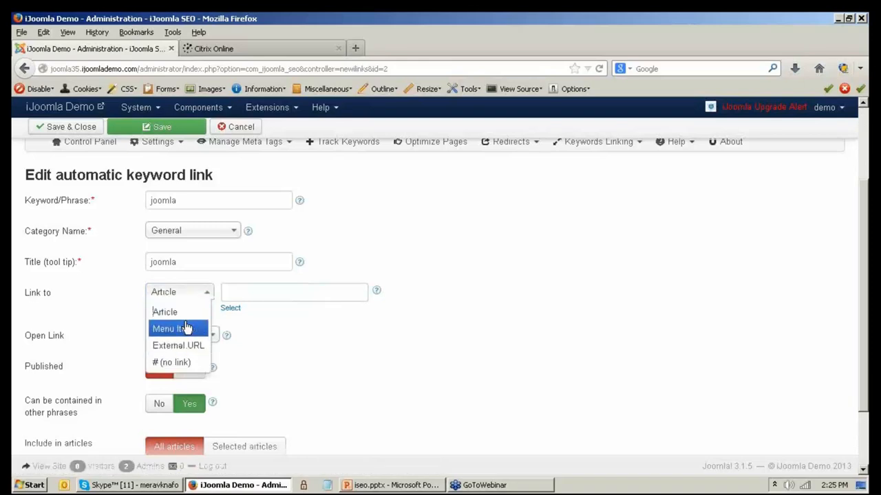
pyautogui.click(180, 363)
pyautogui.click(206, 293)
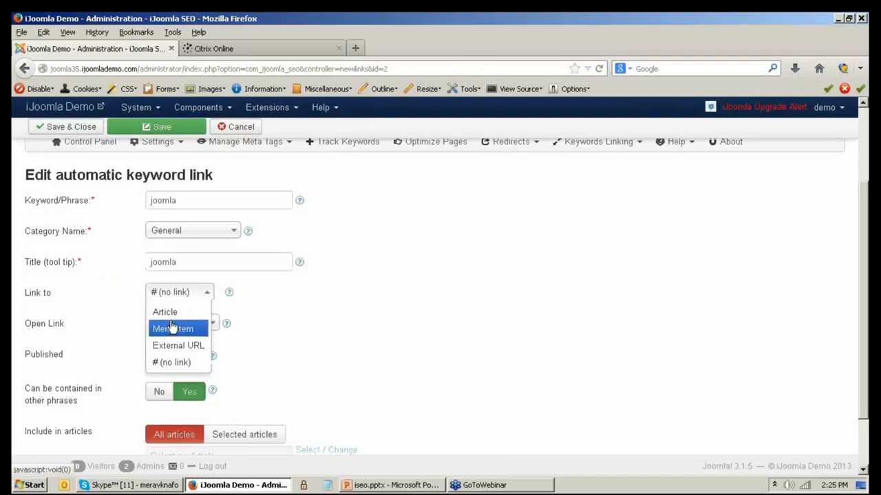
pyautogui.click(181, 311)
pyautogui.press('Tab')
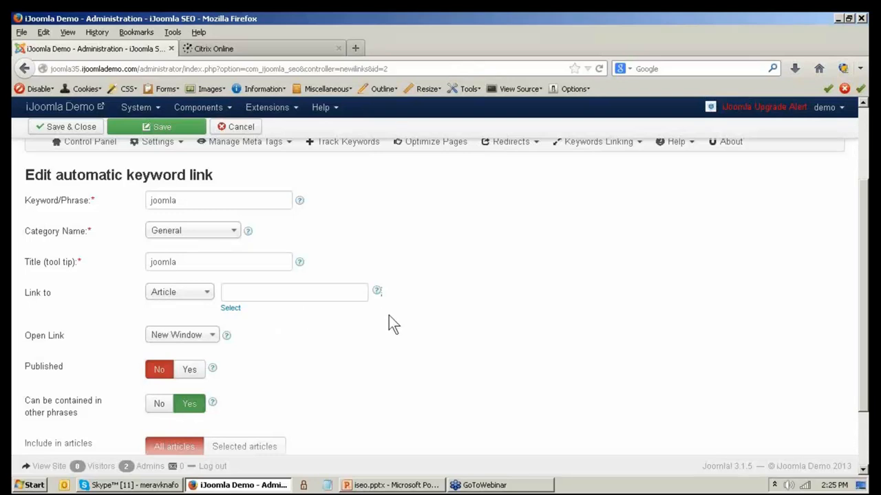
# - Open the Keywords Linking settings and examine the search limits and the common div IDs for template providers
pyautogui.scroll(4, 389, 315)
pyautogui.click(596, 274)
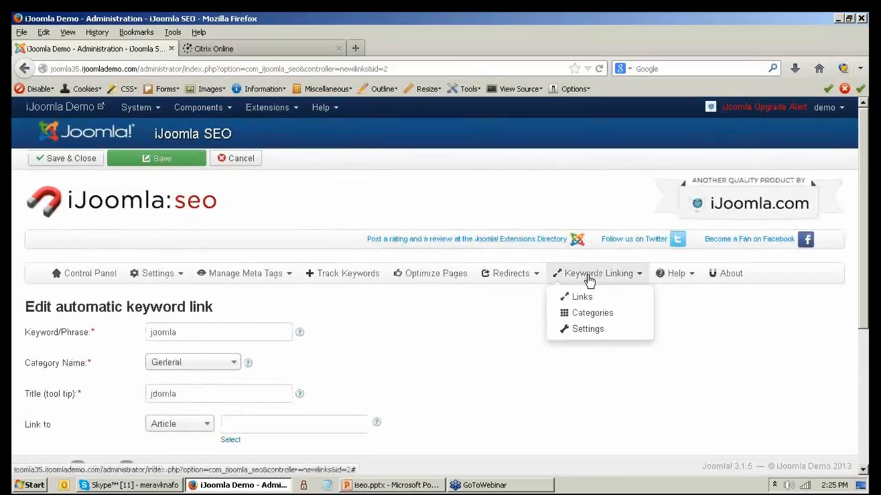
pyautogui.click(570, 328)
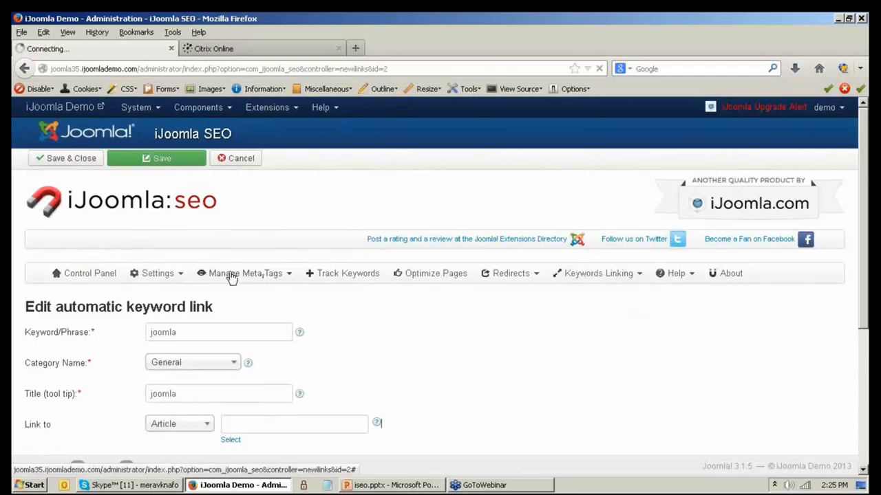
pyautogui.scroll(-3, 234, 281)
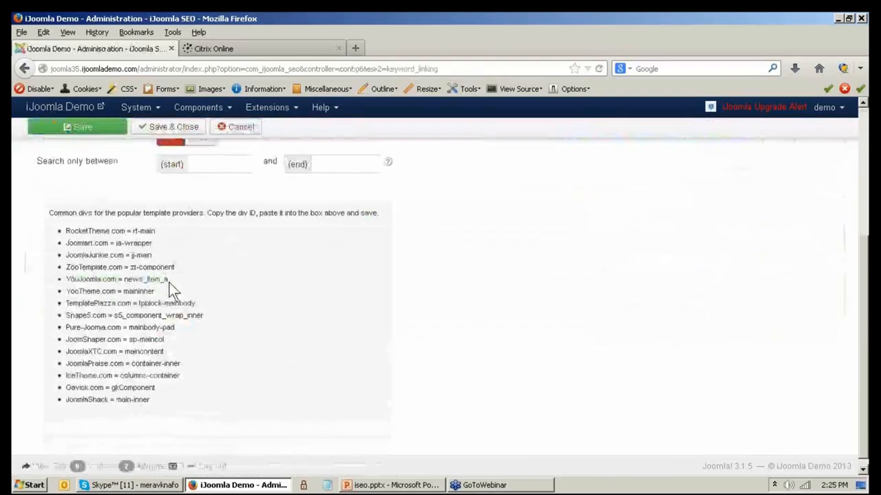
# - Open the Manage Meta Tags settings and review the title, keywords and description counters and the omitted keywords option
pyautogui.scroll(5, 165, 259)
pyautogui.click(375, 270)
pyautogui.click(289, 270)
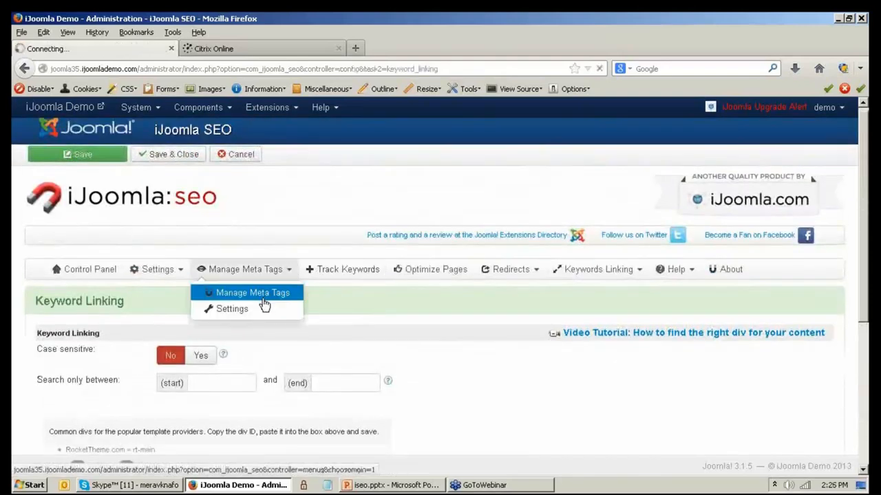
pyautogui.click(287, 274)
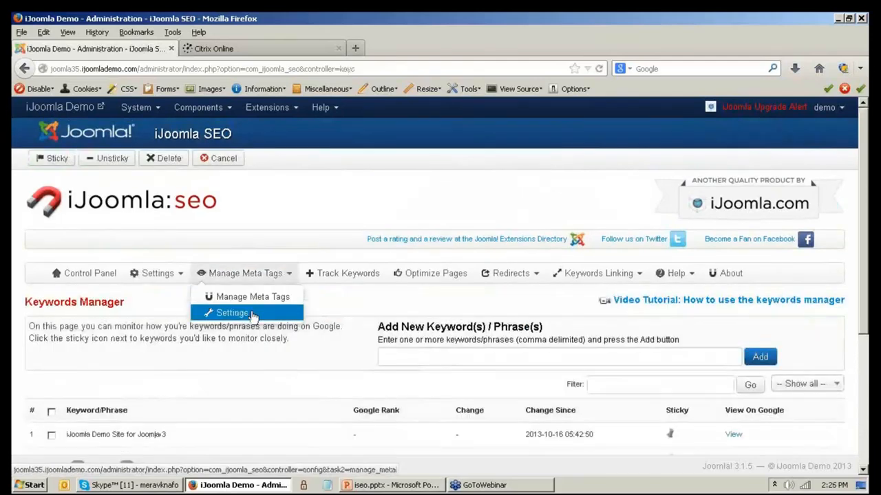
pyautogui.click(252, 314)
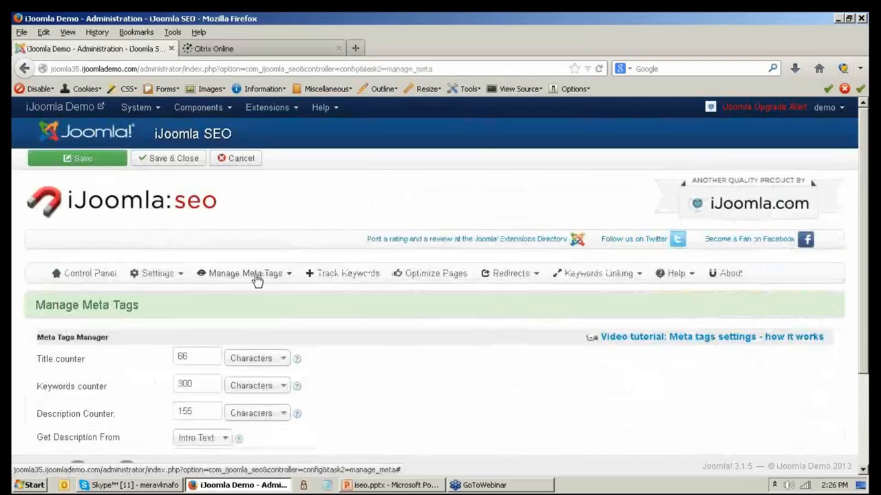
pyautogui.scroll(-3, 227, 272)
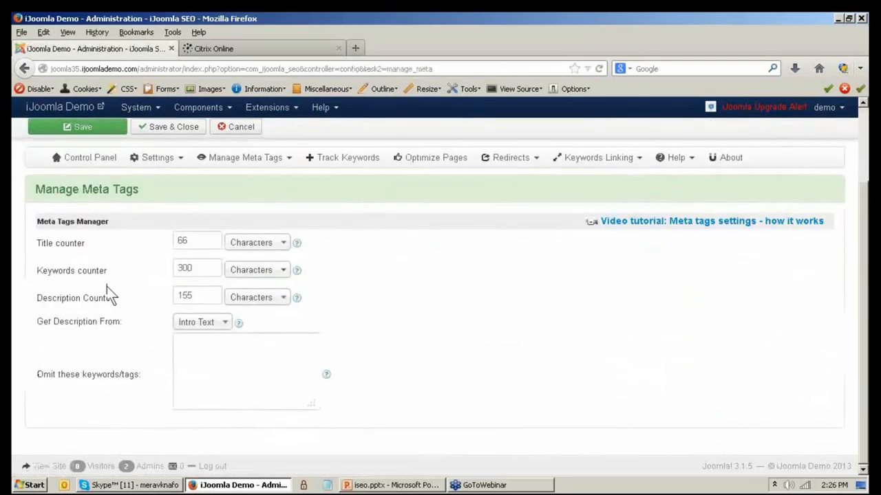
pyautogui.click(182, 239)
# - Open the Google Ping settings and examine the Google domain to check and the rank check frequency options
pyautogui.scroll(3, 370, 254)
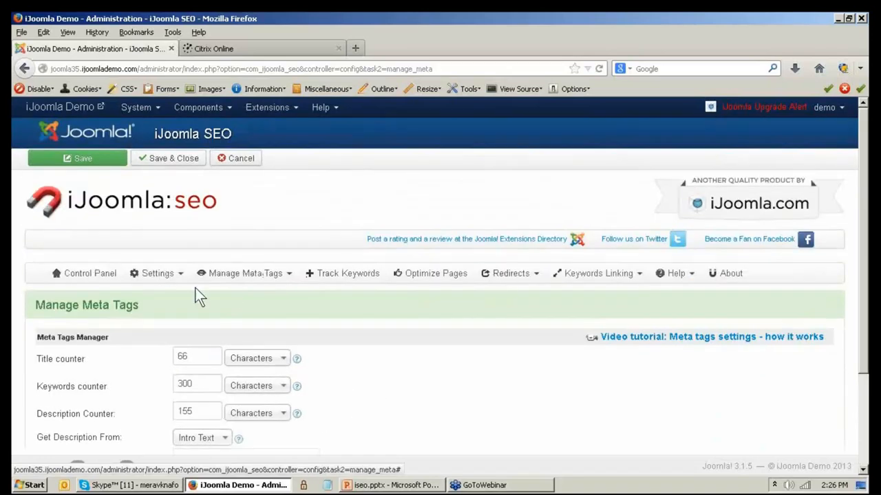
pyautogui.click(158, 276)
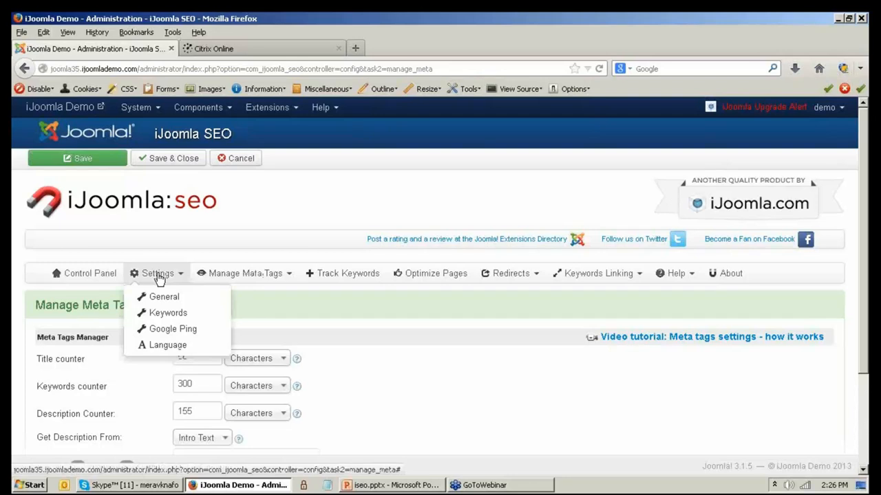
pyautogui.click(165, 329)
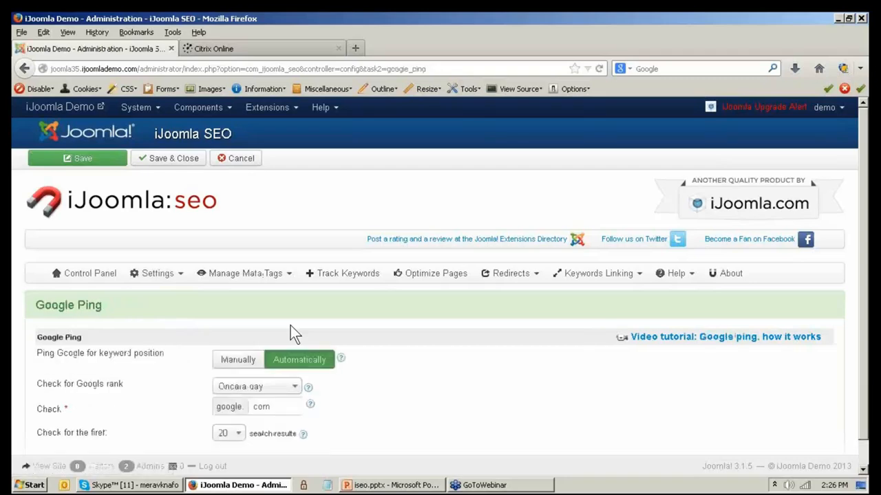
pyautogui.scroll(-1, 291, 326)
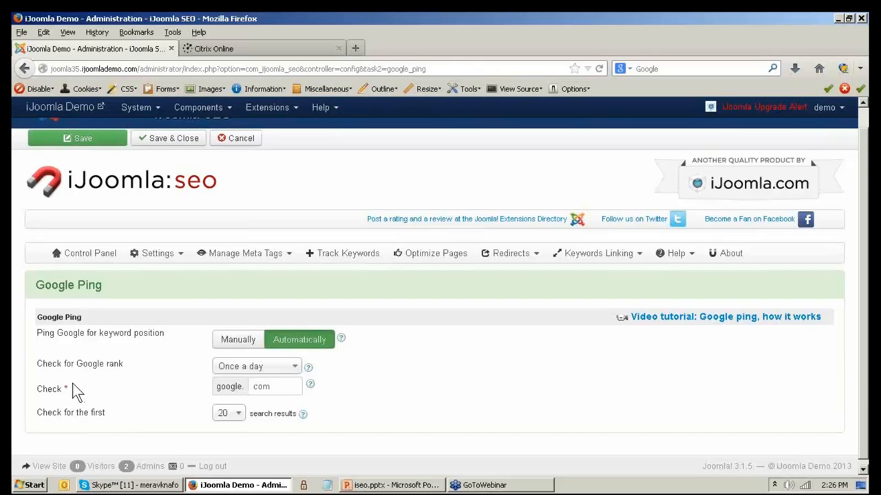
pyautogui.moveTo(252, 387); pyautogui.dragTo(272, 385)
pyautogui.click(259, 384)
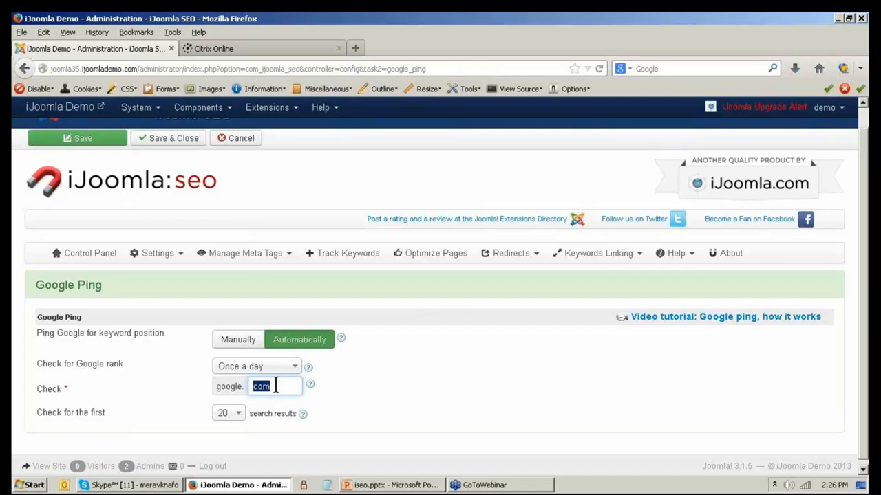
pyautogui.click(291, 374)
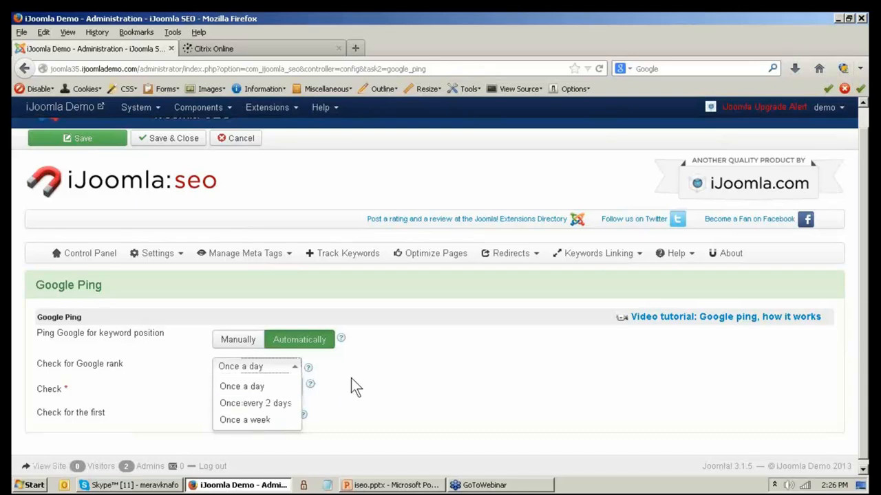
pyautogui.click(303, 365)
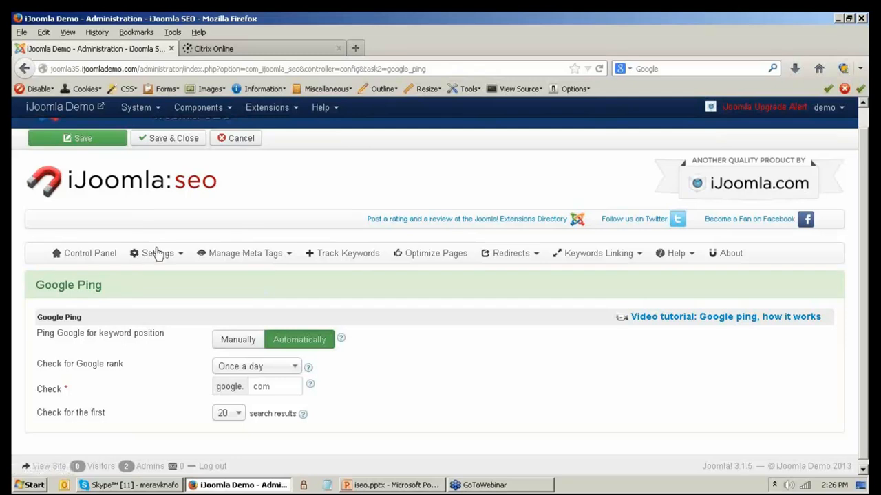
# - Open the General settings and examine the options for when keywords are added as image alt tags
pyautogui.click(159, 252)
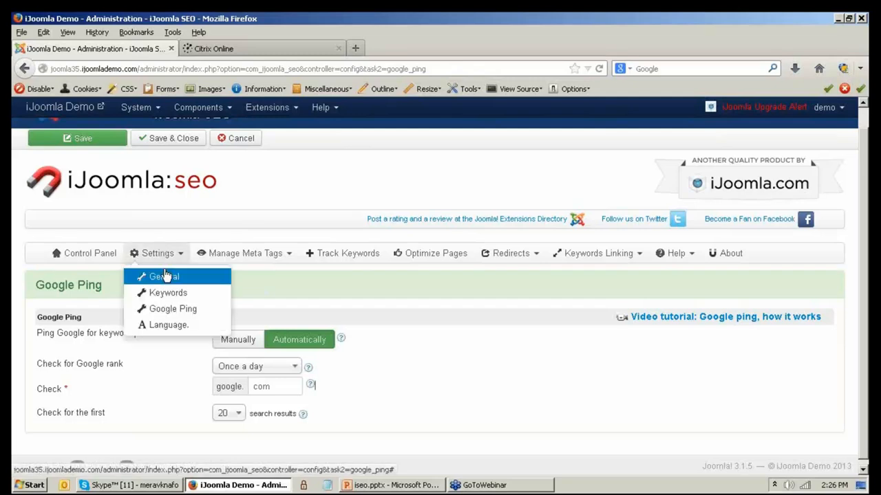
pyautogui.click(165, 276)
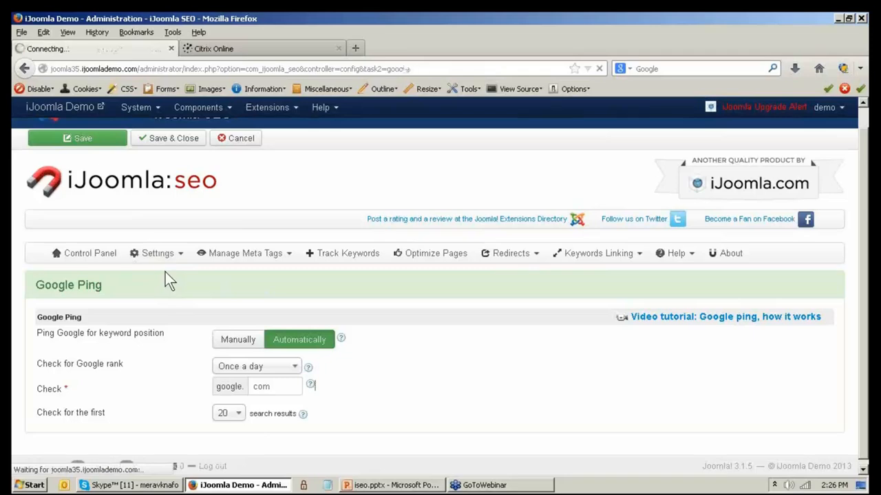
pyautogui.scroll(-4, 165, 275)
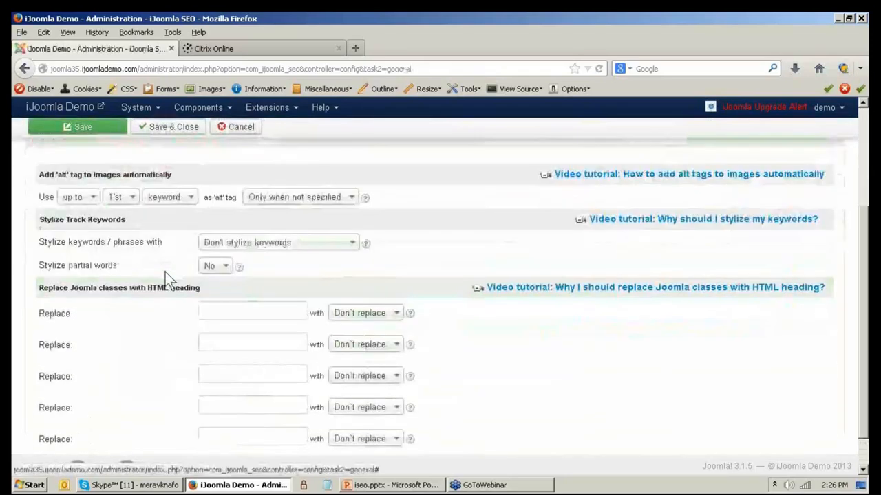
pyautogui.scroll(1, 165, 275)
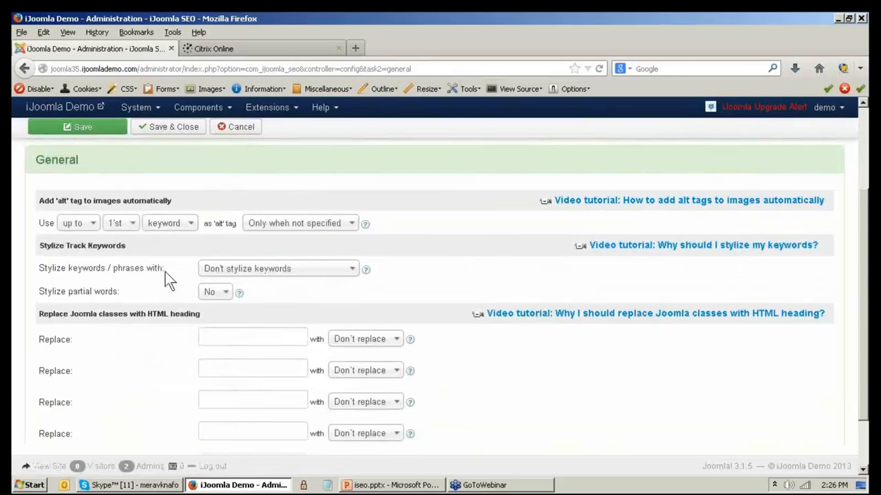
pyautogui.scroll(2, 165, 272)
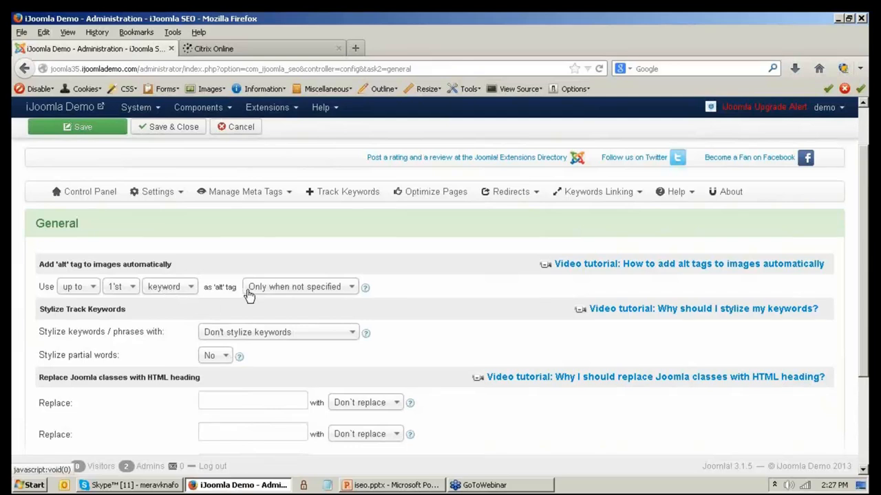
pyautogui.click(328, 289)
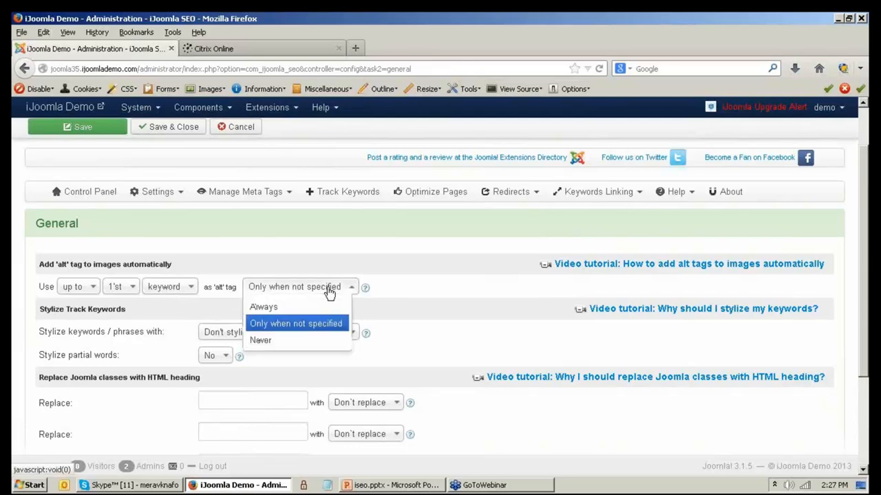
pyautogui.click(374, 298)
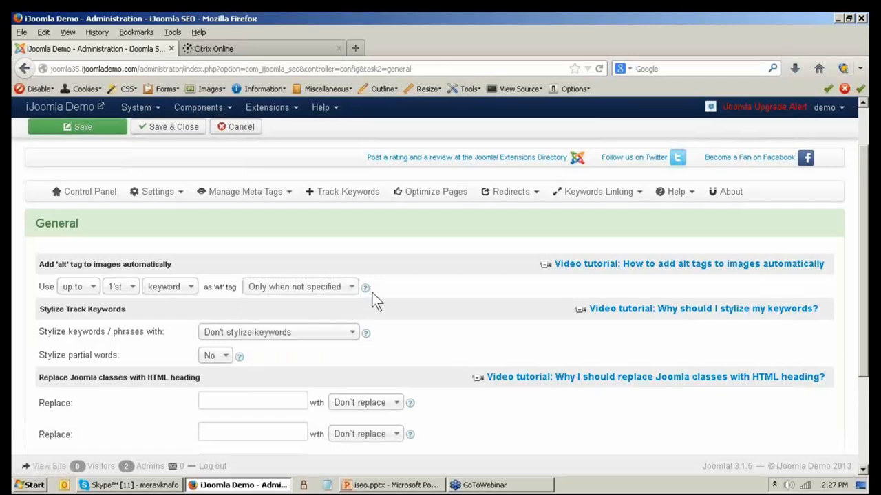
# - Review the styling choices for tracked keywords and the heading levels available for replacing Joomla classes
pyautogui.scroll(-2, 140, 336)
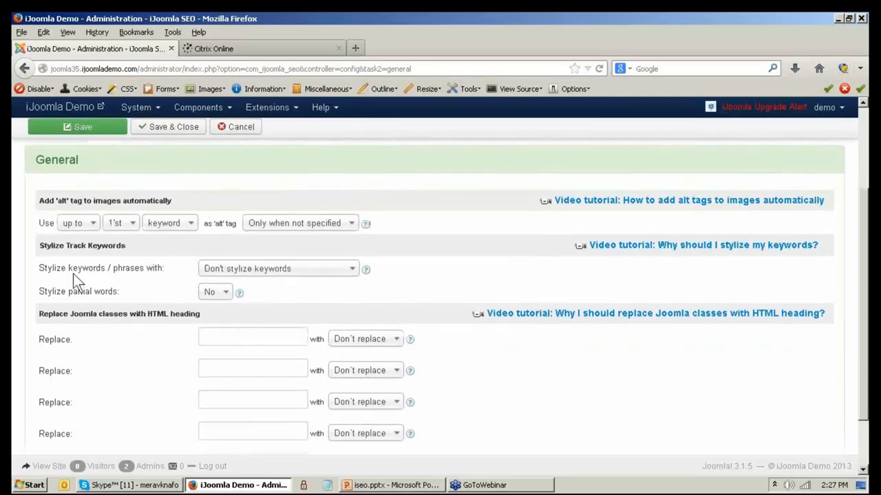
pyautogui.click(304, 269)
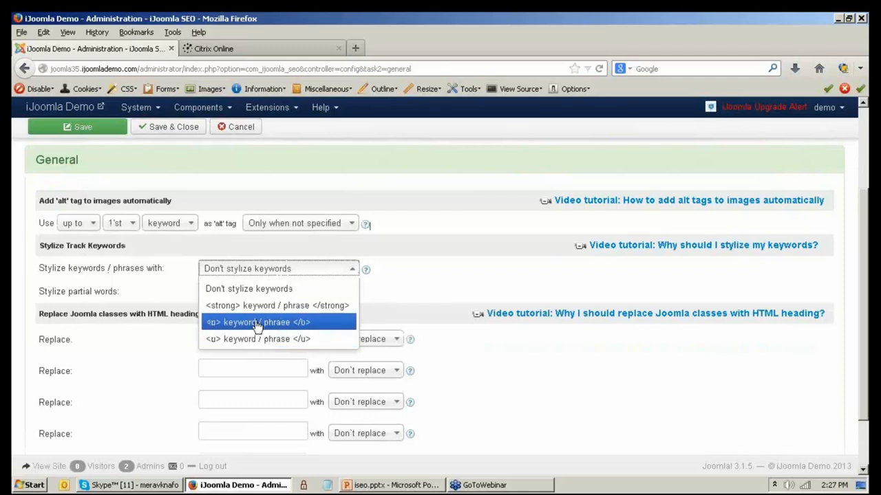
pyautogui.click(386, 279)
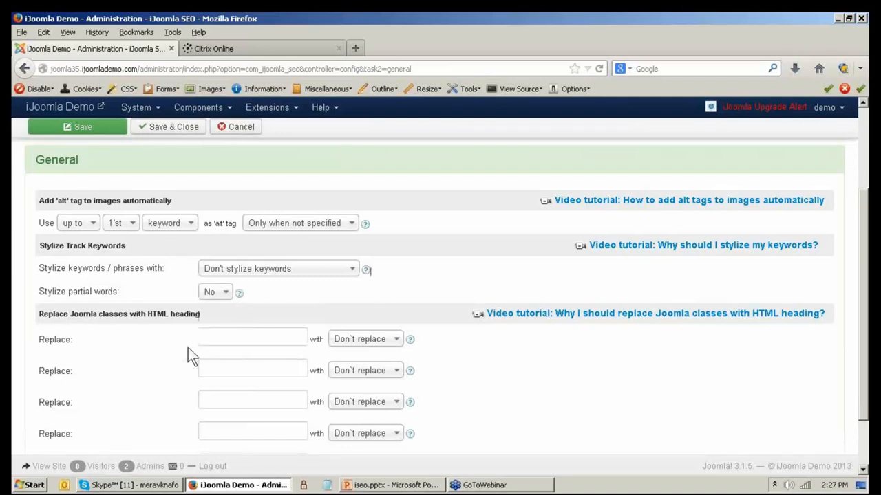
pyautogui.scroll(-3, 188, 348)
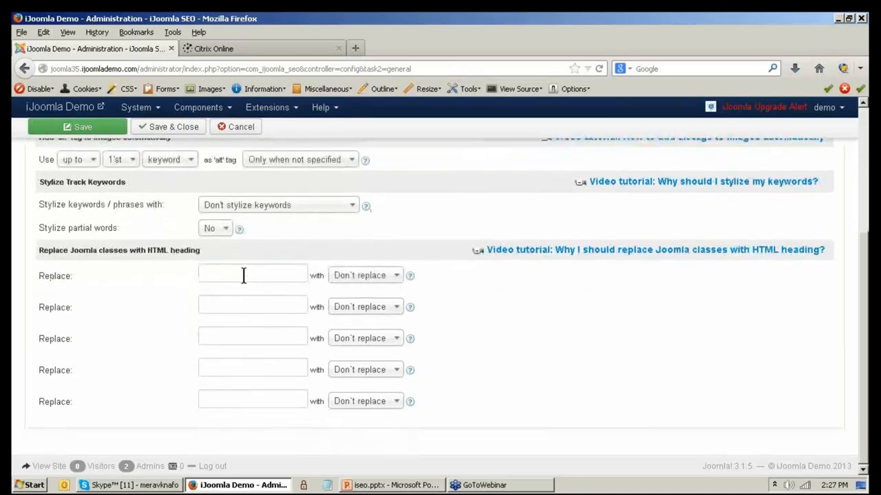
pyautogui.click(393, 277)
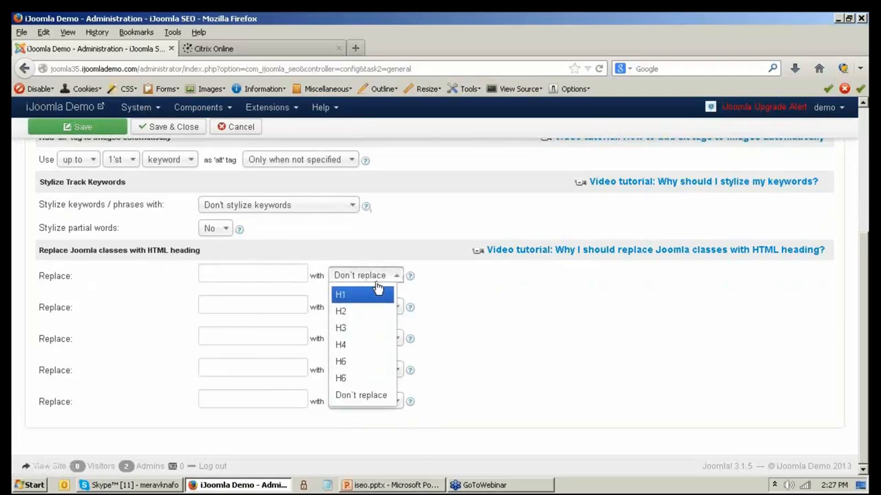
pyautogui.click(488, 296)
pyautogui.scroll(5, 487, 296)
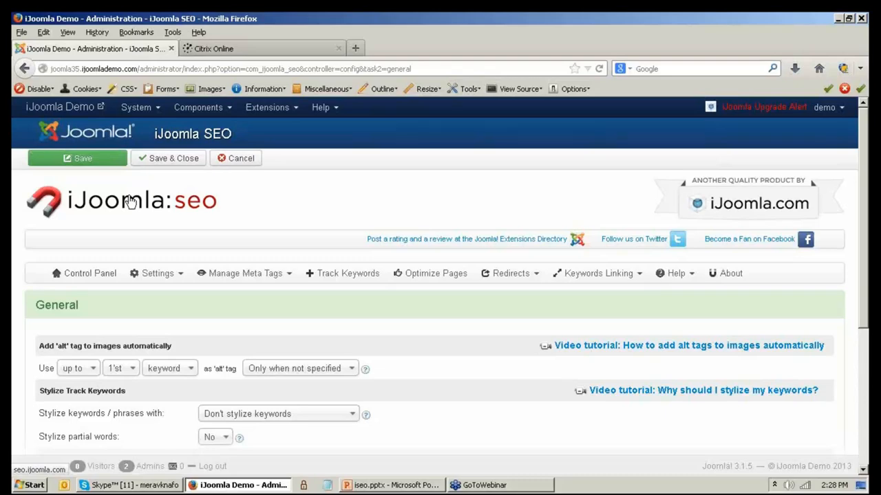
# - Open the iJoomla SEO product website, seo.ijoomla.com, in a new browser tab
pyautogui.click(355, 48)
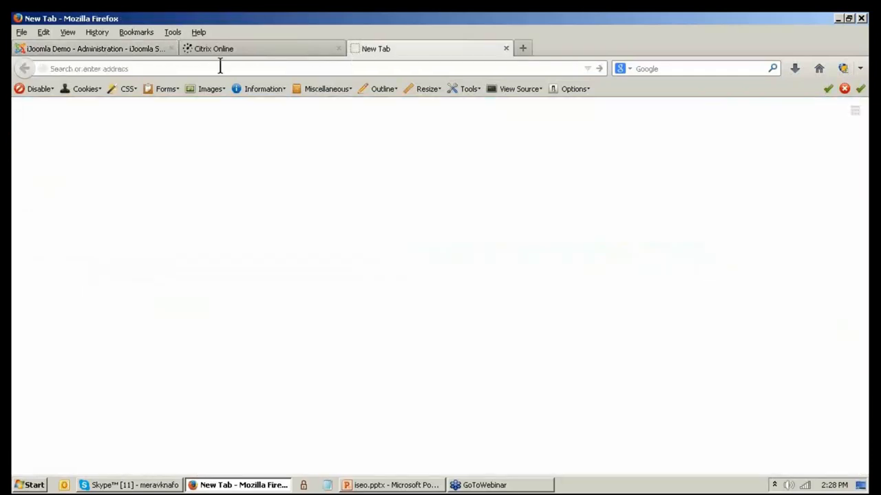
pyautogui.click(136, 32)
pyautogui.click(155, 190)
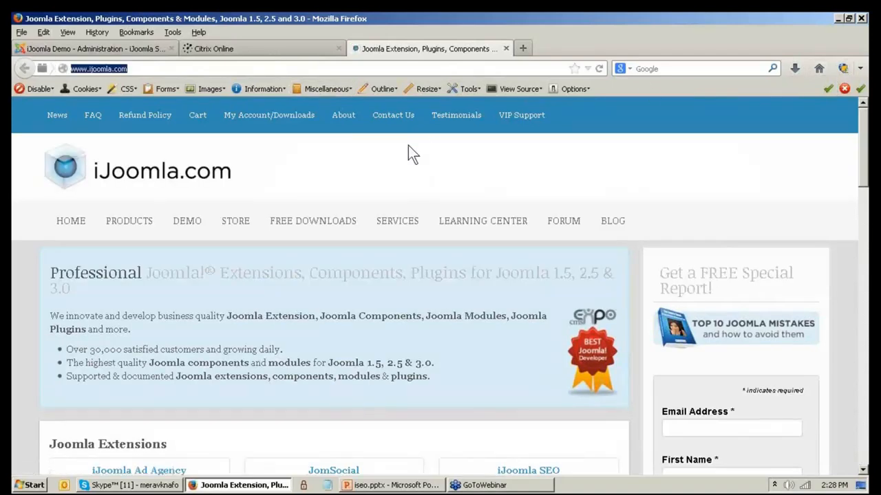
pyautogui.write('seo.ijoomla.com')
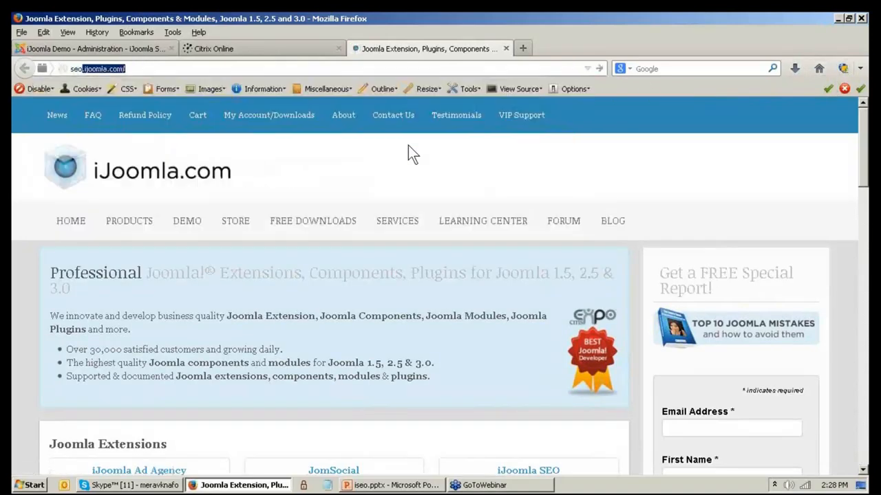
pyautogui.press('Return')
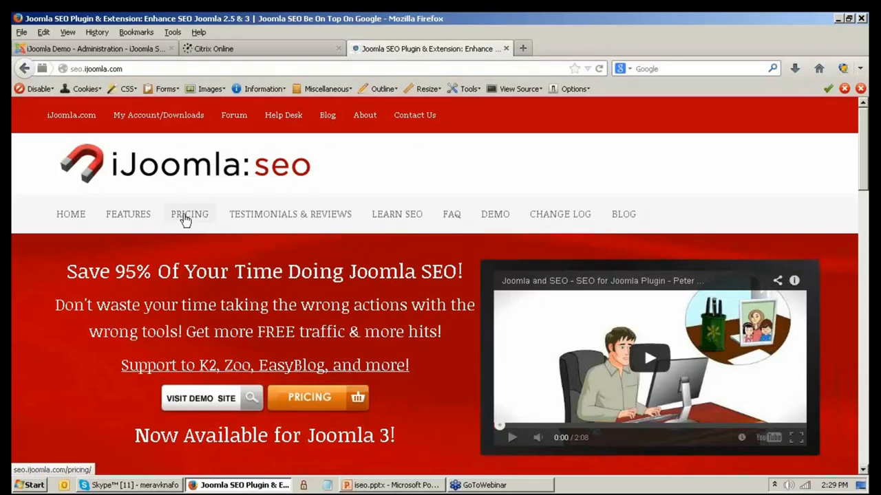
# - Open the iJoomla SEO pricing page and highlight the word "pricing" in its web address
pyautogui.click(184, 219)
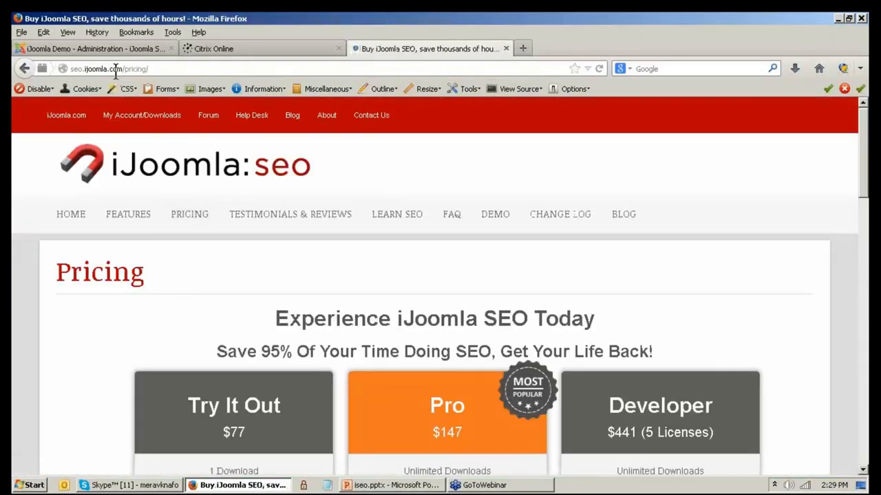
pyautogui.click(122, 69)
pyautogui.click(126, 69)
pyautogui.moveTo(126, 68); pyautogui.dragTo(165, 68)
pyautogui.click(182, 69)
pyautogui.moveTo(126, 69); pyautogui.dragTo(147, 69)
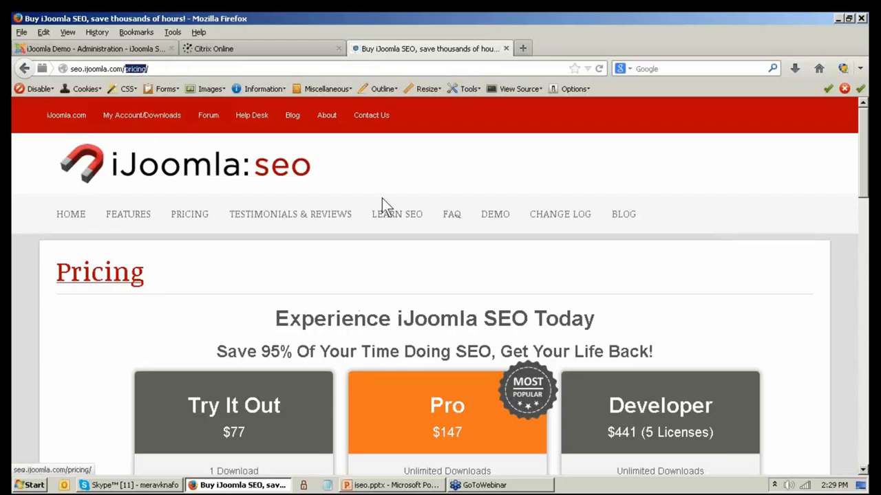
pyautogui.moveTo(330, 214)
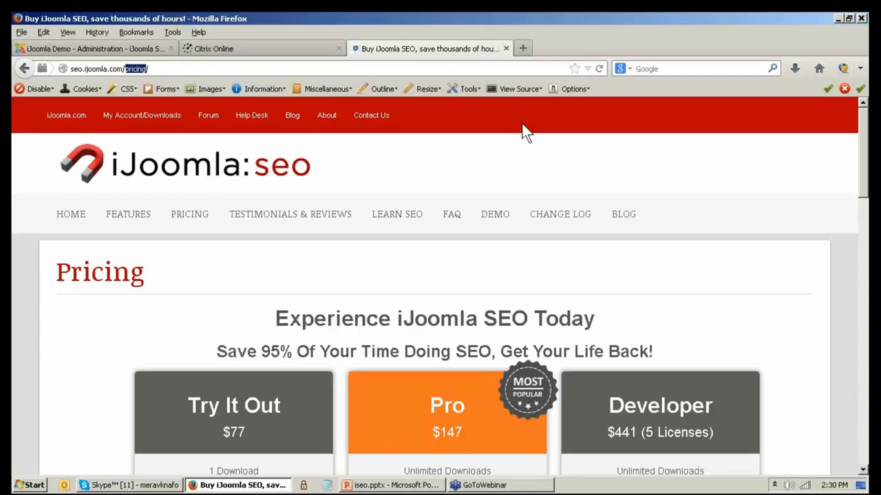
# - Return to the Joomla administration, reopen the Google Ping settings and log in again with the prefilled demo credentials
pyautogui.click(113, 47)
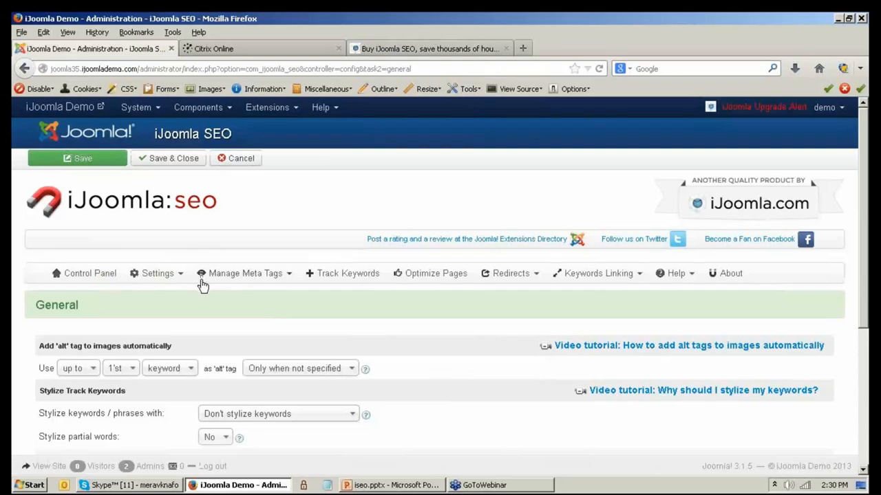
pyautogui.click(181, 275)
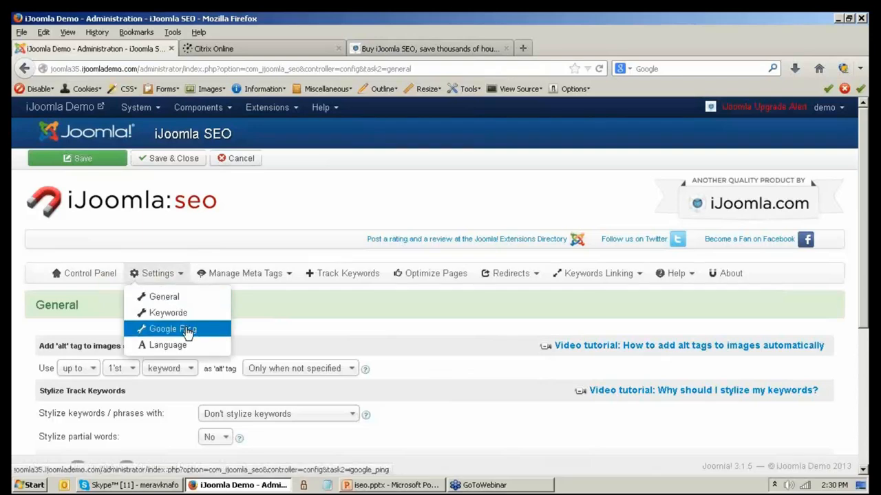
pyautogui.click(187, 330)
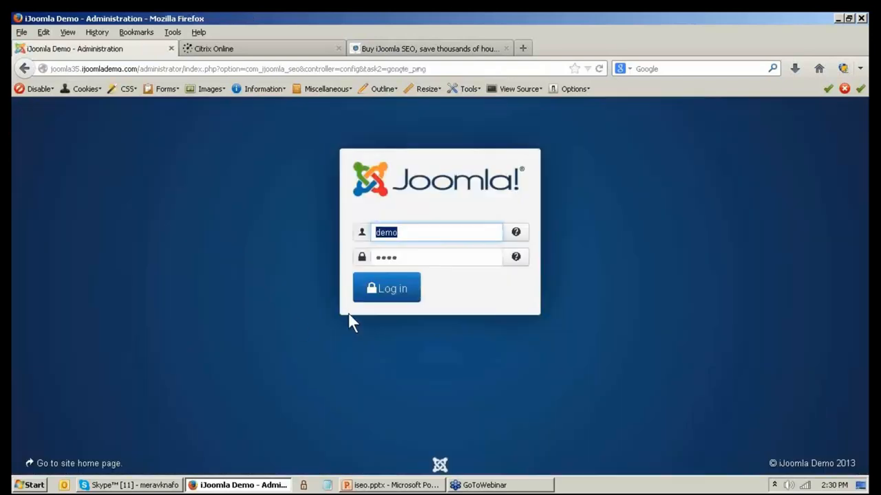
pyautogui.click(377, 291)
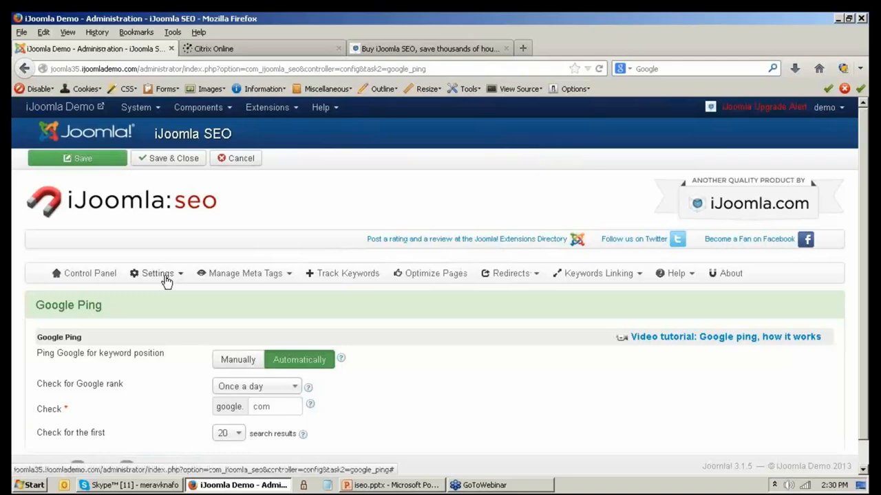
# - Set the Google domain to check for keyword rank to co.uk in the Google Ping settings
pyautogui.click(165, 277)
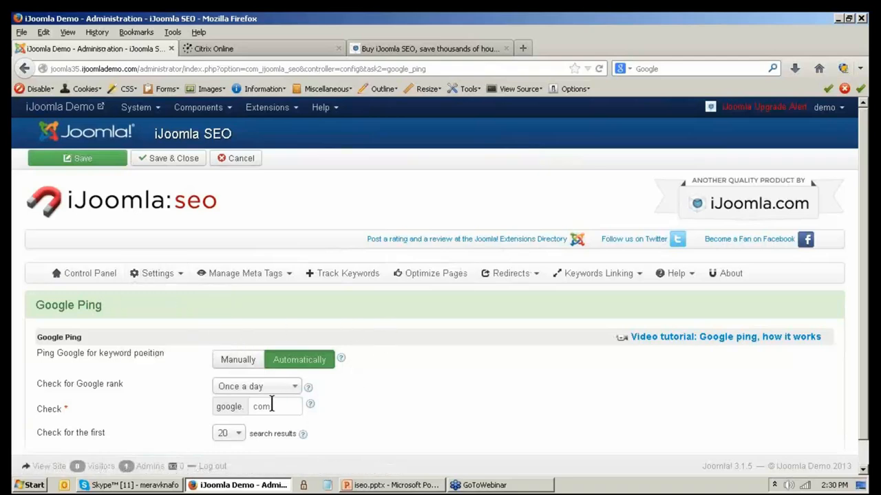
pyautogui.doubleClick(278, 406)
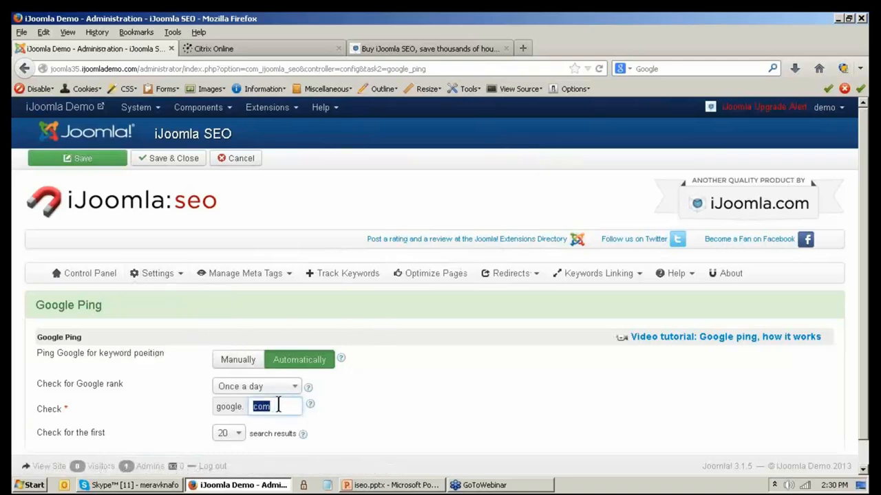
pyautogui.scroll(-1, 278, 406)
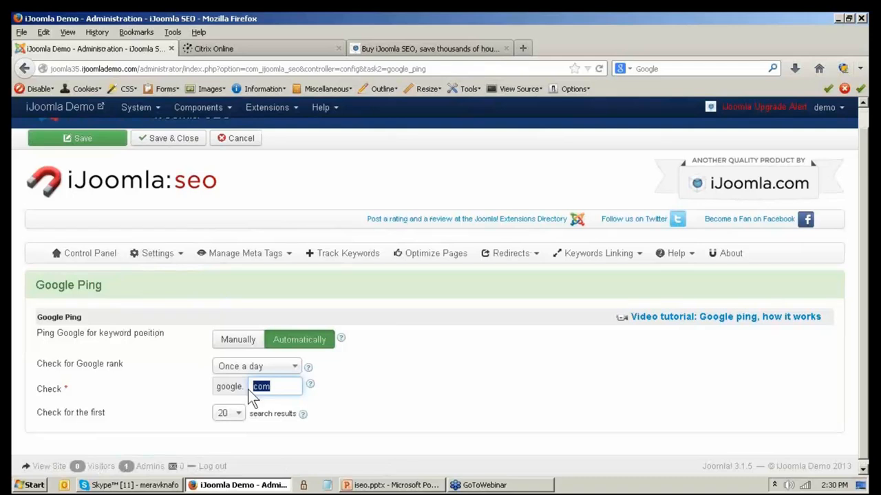
pyautogui.write('co.uk')
# - Go back to the iJoomla SEO website, open its home page and show the Learn SEO entries
pyautogui.click(428, 49)
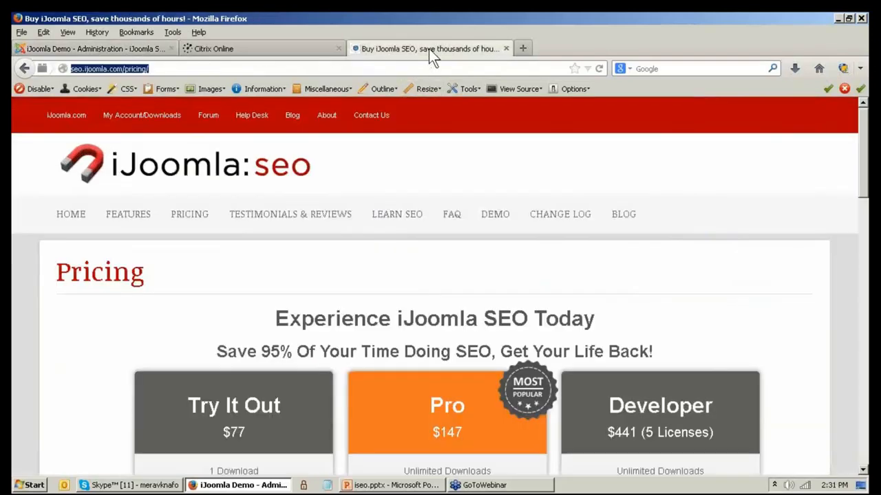
pyautogui.click(75, 214)
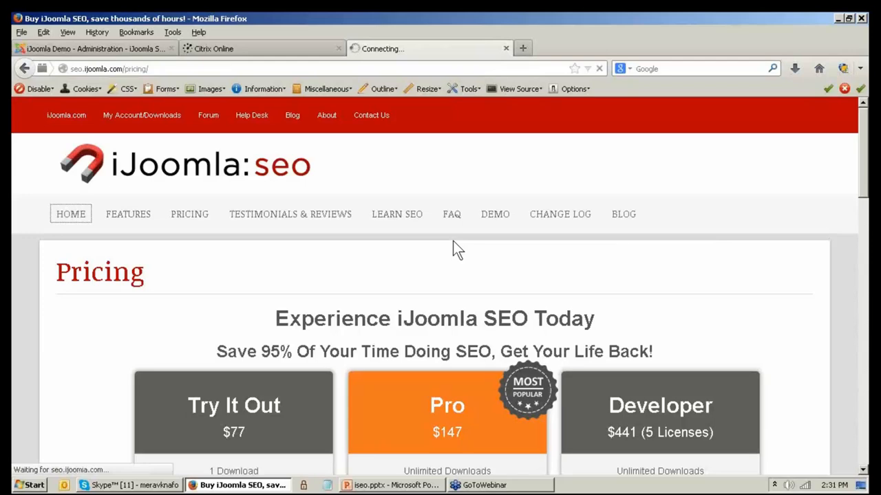
pyautogui.scroll(-15, 453, 241)
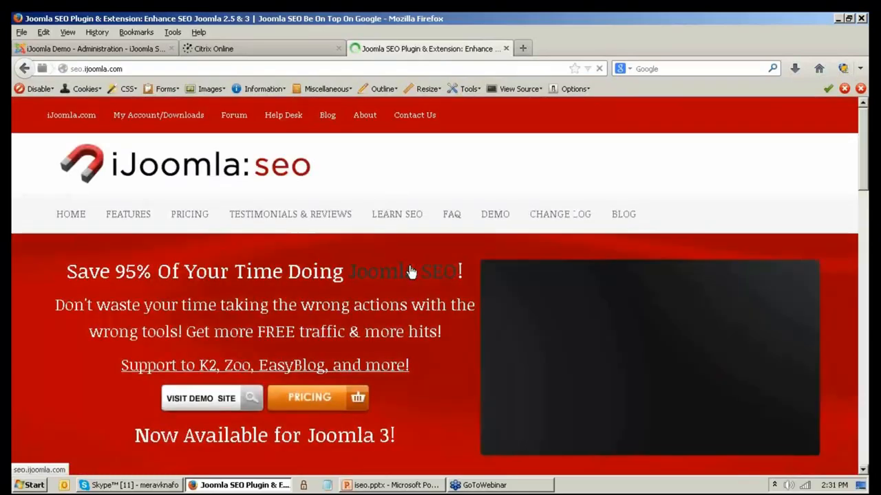
pyautogui.scroll(-10, 409, 266)
pyautogui.scroll(-5, 409, 265)
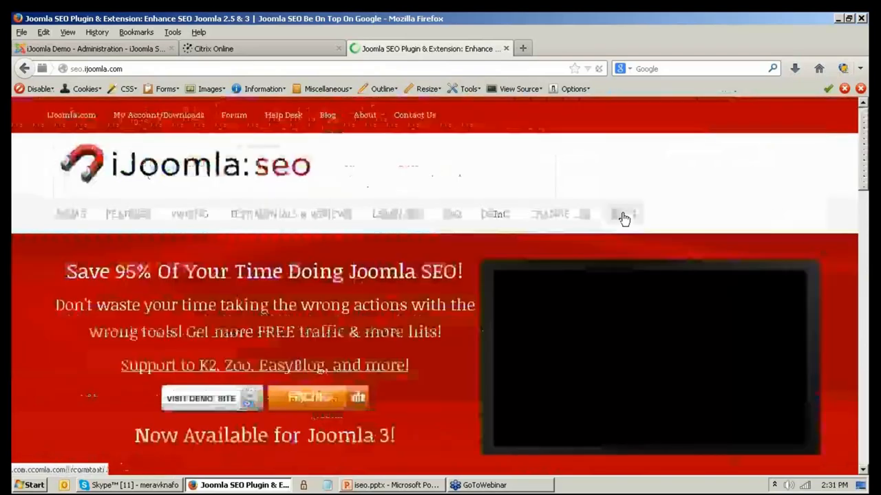
pyautogui.moveTo(335, 214)
pyautogui.moveTo(386, 214)
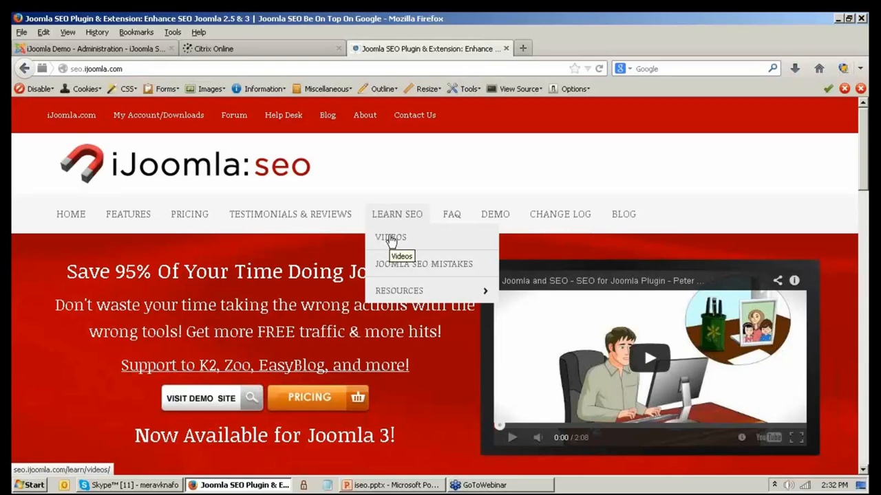
# - Return to the Joomla administration and open the iJoomla Installer component
pyautogui.click(143, 48)
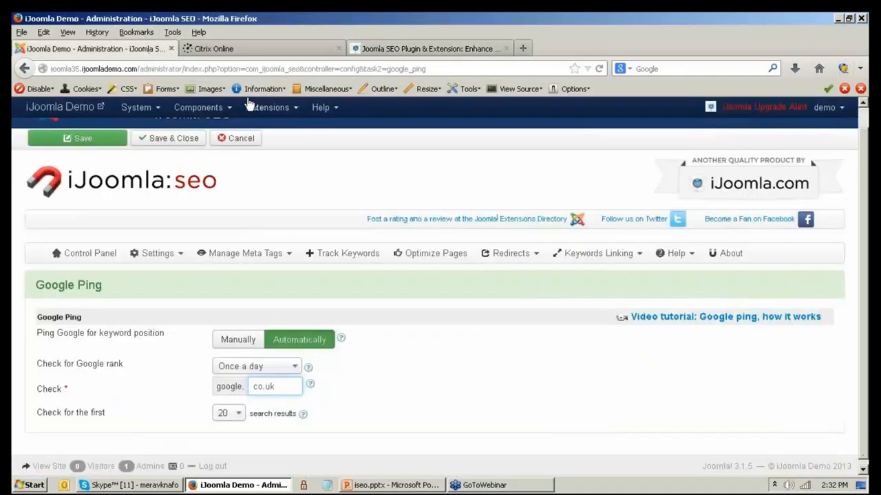
pyautogui.moveTo(213, 110)
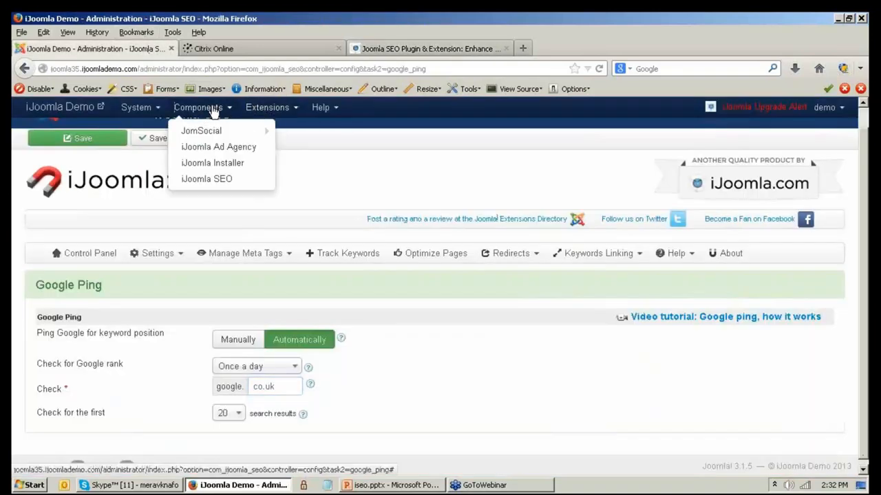
pyautogui.click(219, 167)
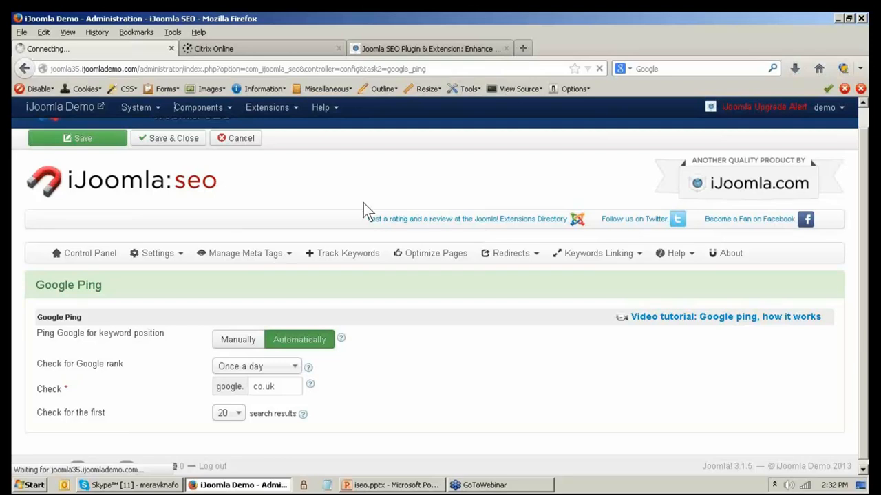
pyautogui.scroll(1, 365, 210)
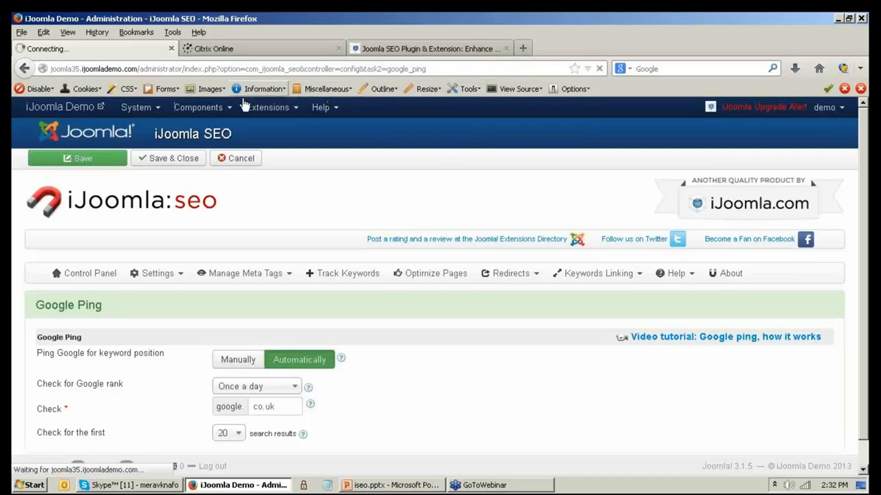
pyautogui.click(198, 108)
pyautogui.click(231, 167)
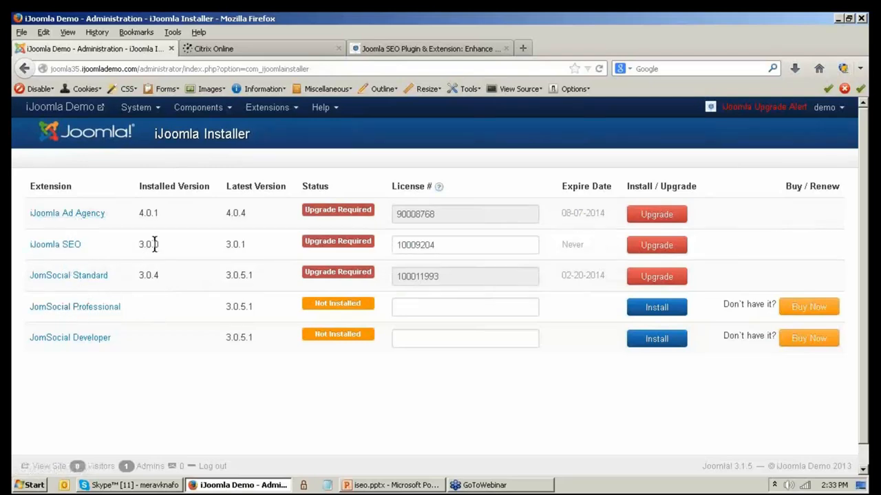
# - Highlight the installed and latest version numbers of iJoomla SEO and start its upgrade
pyautogui.moveTo(139, 245); pyautogui.dragTo(160, 245)
pyautogui.moveTo(227, 245); pyautogui.dragTo(246, 245)
pyautogui.click(647, 249)
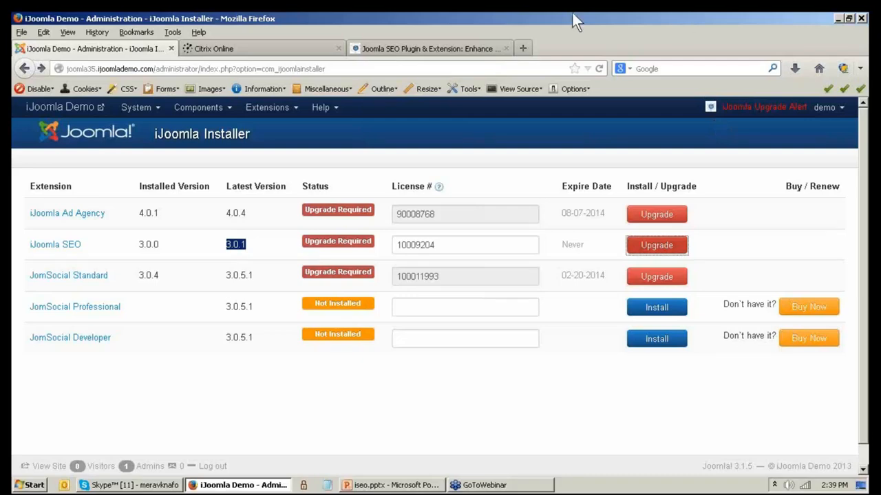
# - Open the bookmarked iJoomla.com website in a new browser tab and glance over its home page
pyautogui.hotkey('ctrl', 't')
pyautogui.click(128, 30)
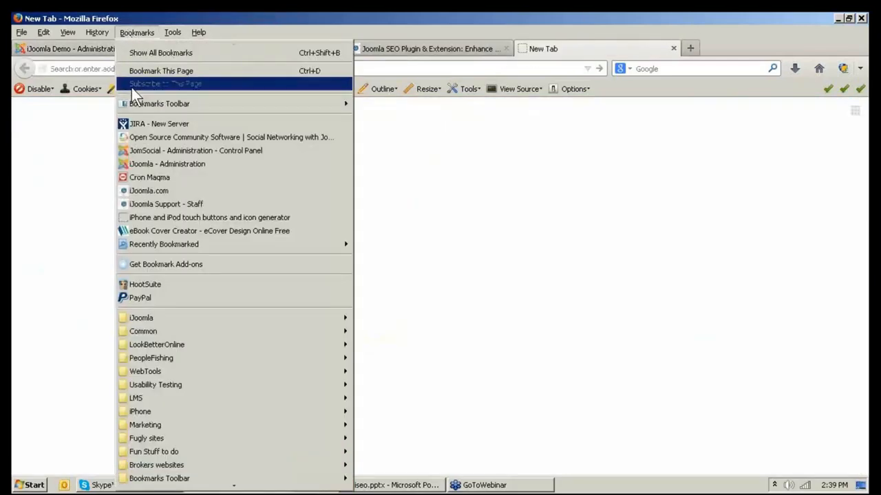
pyautogui.click(141, 191)
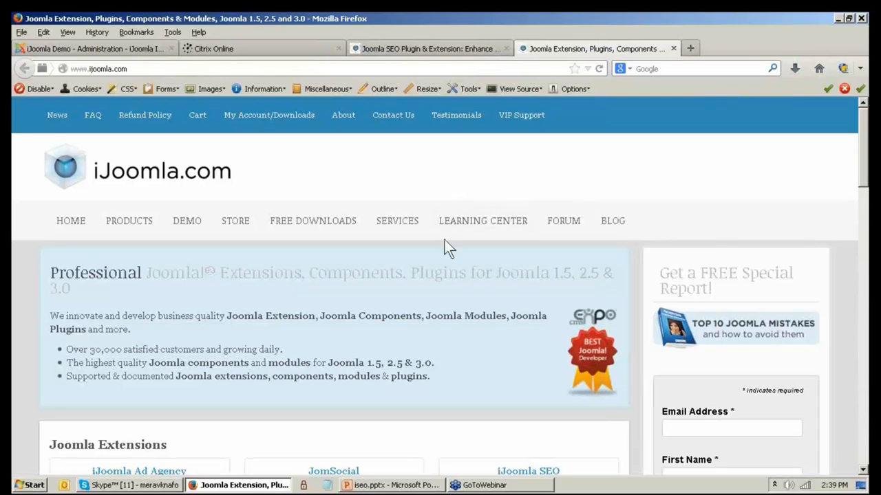
pyautogui.scroll(-5, 428, 163)
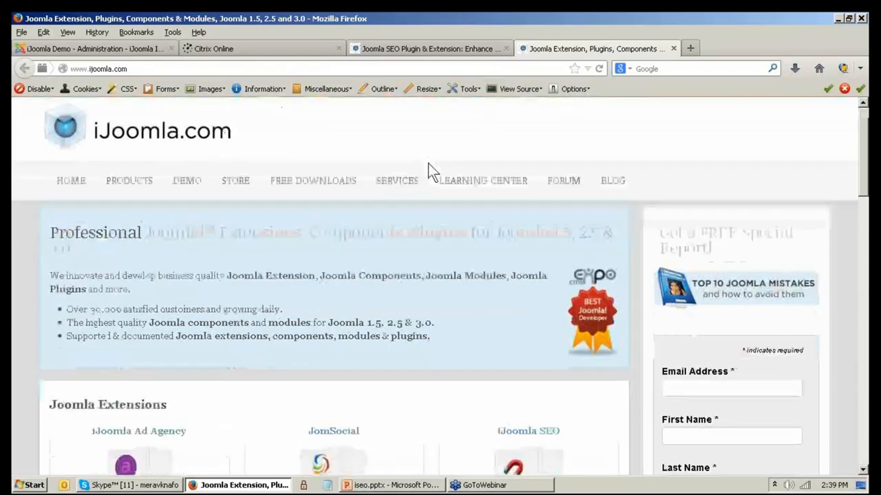
pyautogui.scroll(5, 428, 163)
# - Open the pricing page on the iJoomla SEO website and highlight the Try It Out plan's name and price
pyautogui.click(423, 49)
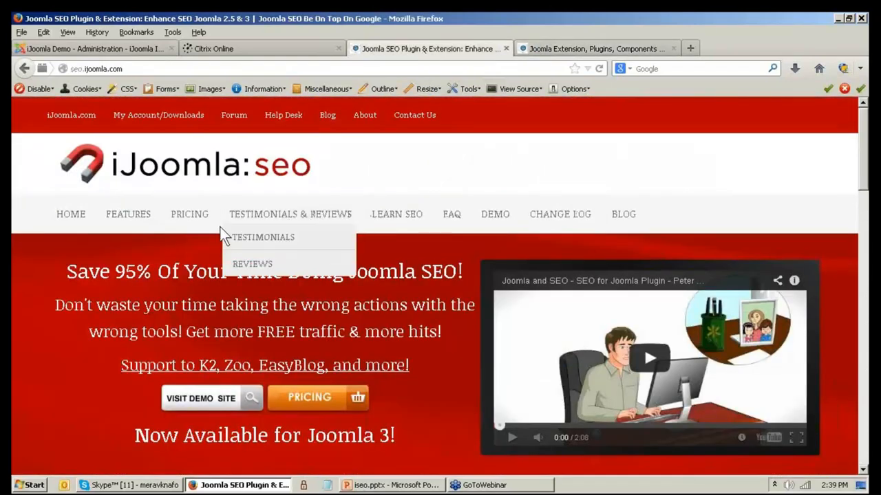
pyautogui.click(189, 216)
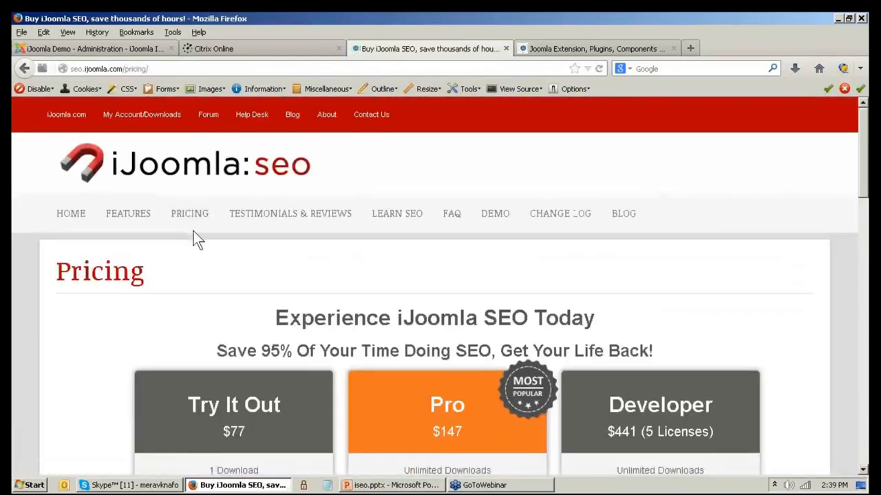
pyautogui.scroll(-3, 193, 232)
pyautogui.scroll(2, 193, 231)
pyautogui.moveTo(187, 276); pyautogui.dragTo(255, 310)
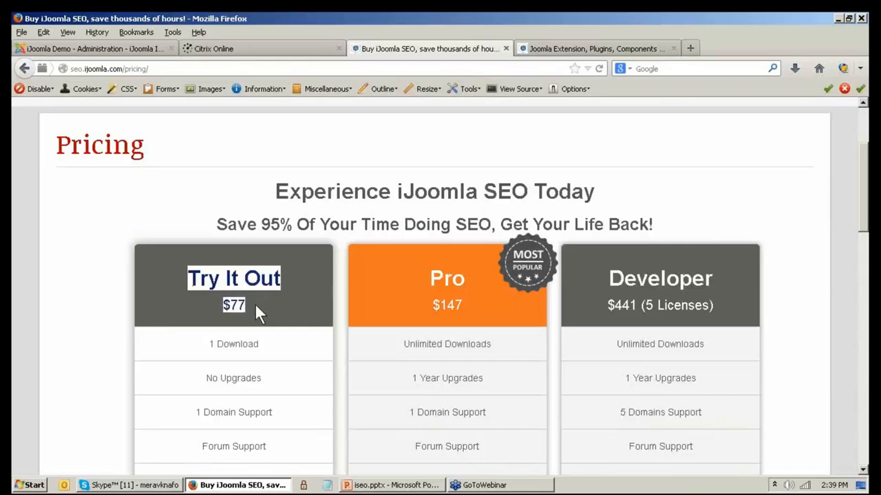
# - Review the Try It Out plan's feature list against the other plans, highlighting its Forum Support entry
pyautogui.scroll(-1, 255, 303)
pyautogui.scroll(-1, 252, 292)
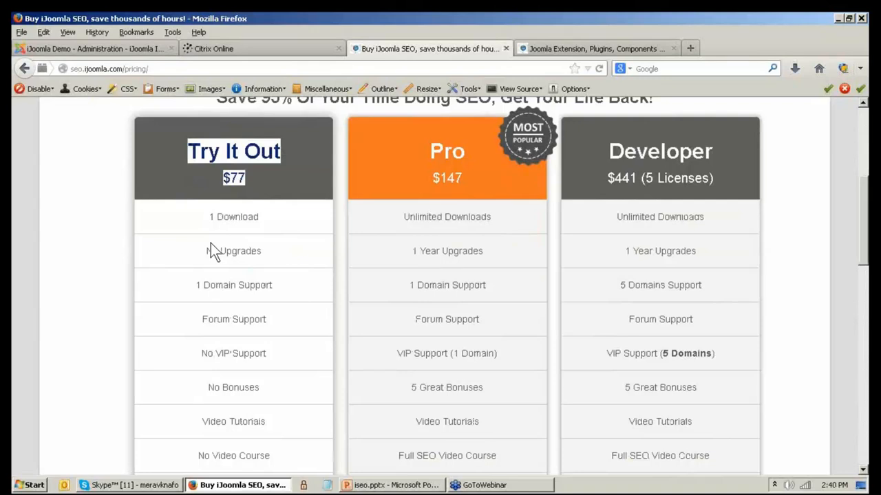
pyautogui.scroll(-1, 210, 243)
pyautogui.moveTo(202, 255); pyautogui.dragTo(265, 256)
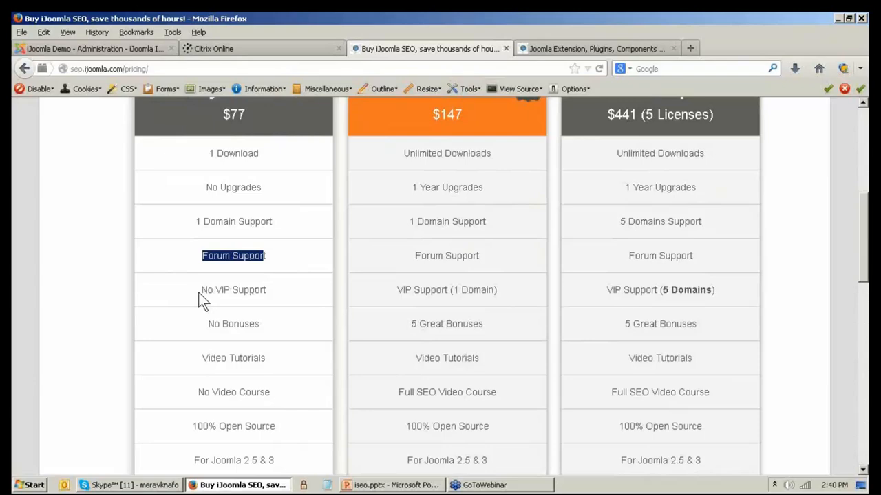
pyautogui.scroll(-2, 236, 245)
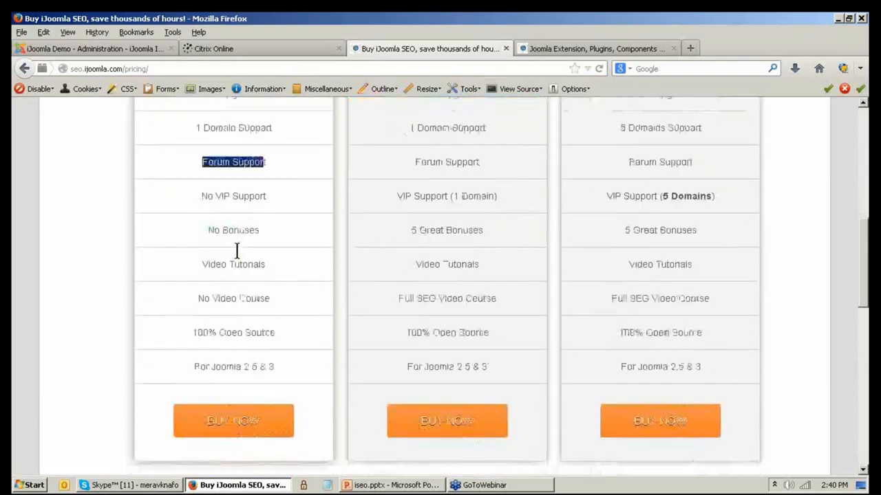
pyautogui.scroll(3, 236, 240)
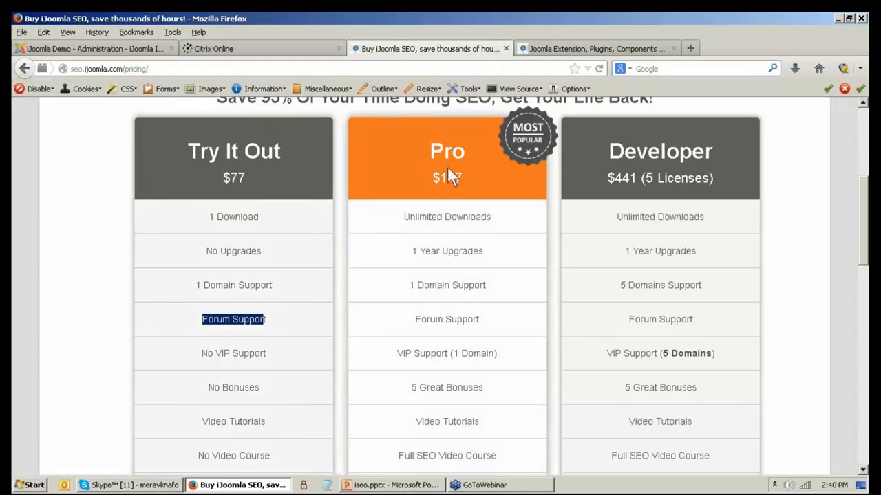
# - Look through the Joomla extensions offered on the iJoomla.com home page, including Guru, Publisher and HelpDesk
pyautogui.hotkey('ctrl', 'Tab')
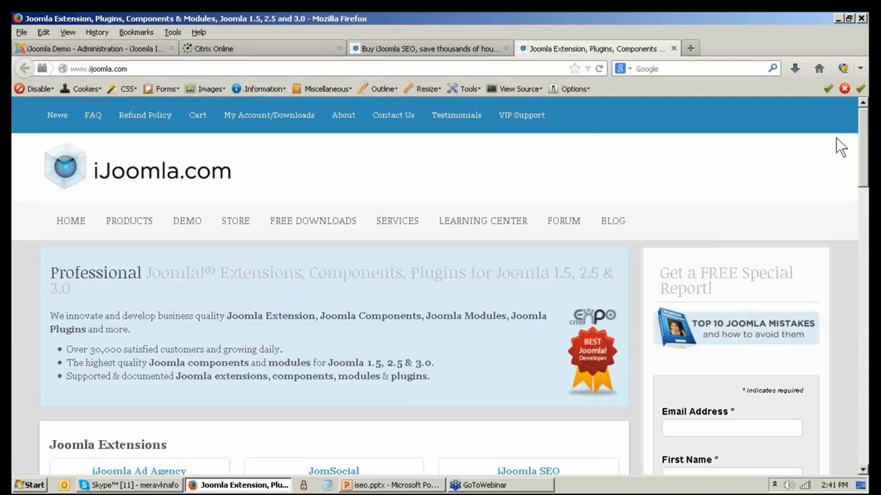
pyautogui.moveTo(865, 159); pyautogui.dragTo(867, 233)
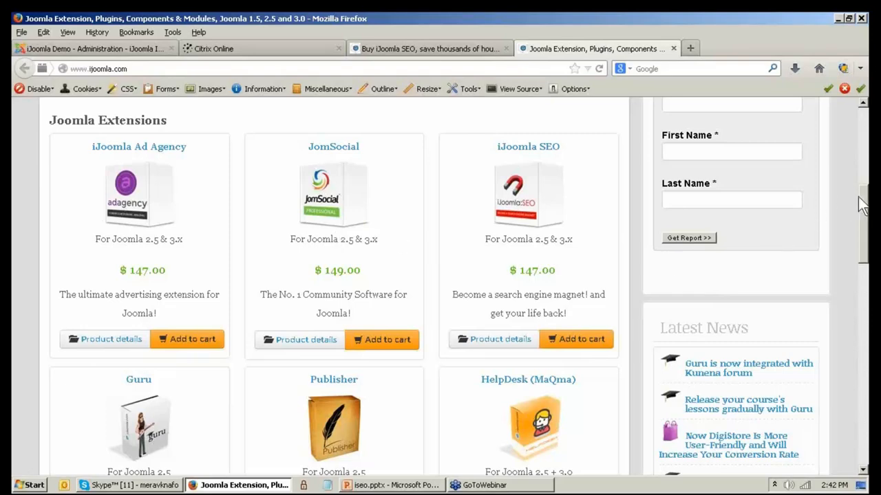
pyautogui.moveTo(863, 203); pyautogui.dragTo(864, 209)
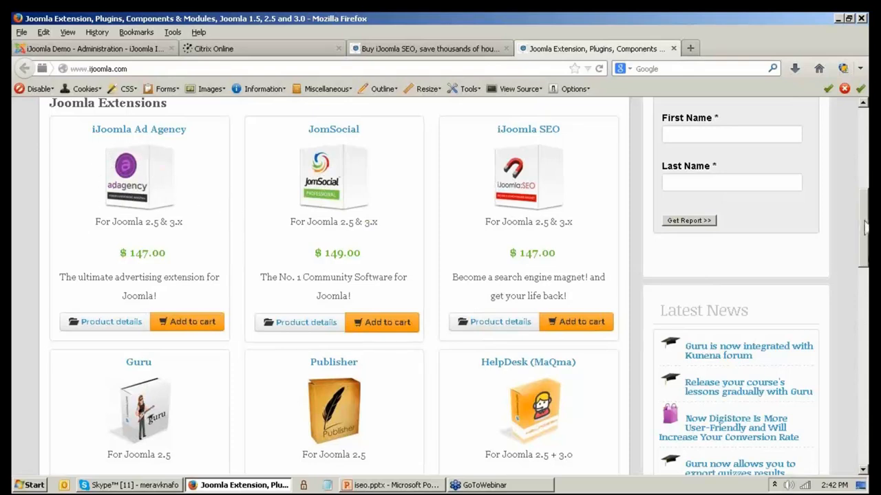
pyautogui.scroll(-3, 140, 288)
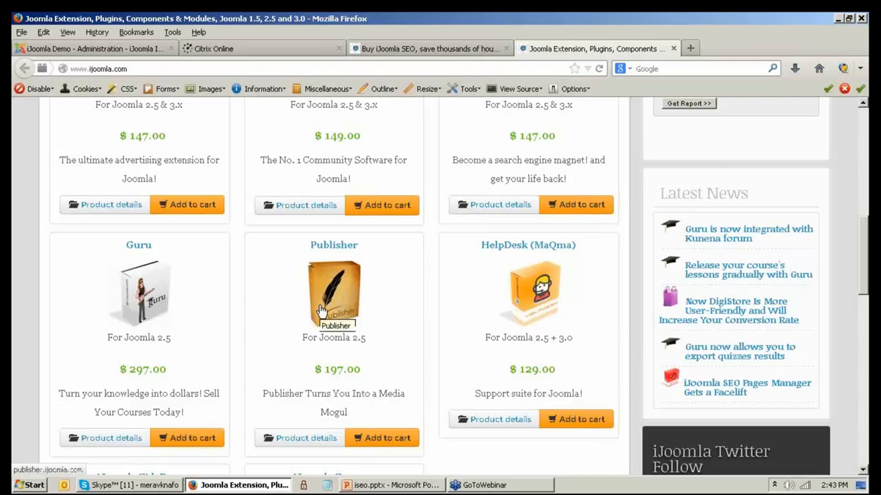
pyautogui.scroll(-2, 320, 311)
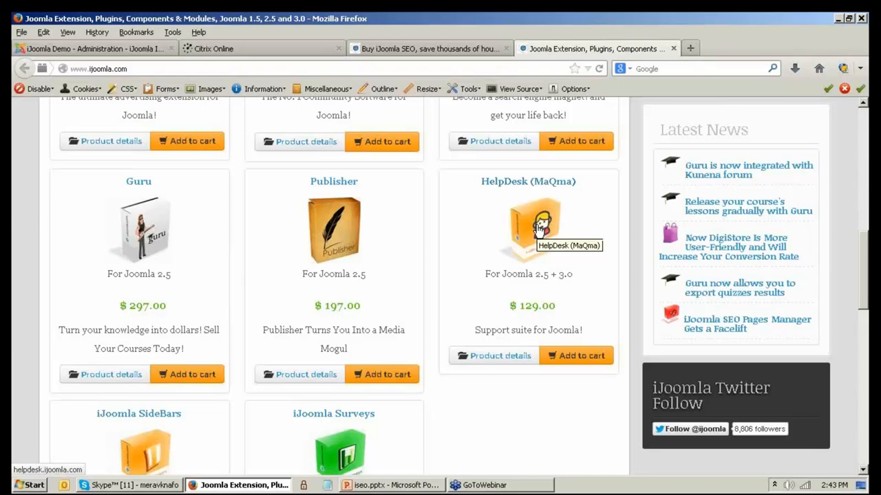
pyautogui.scroll(-3, 350, 280)
pyautogui.scroll(5, 125, 305)
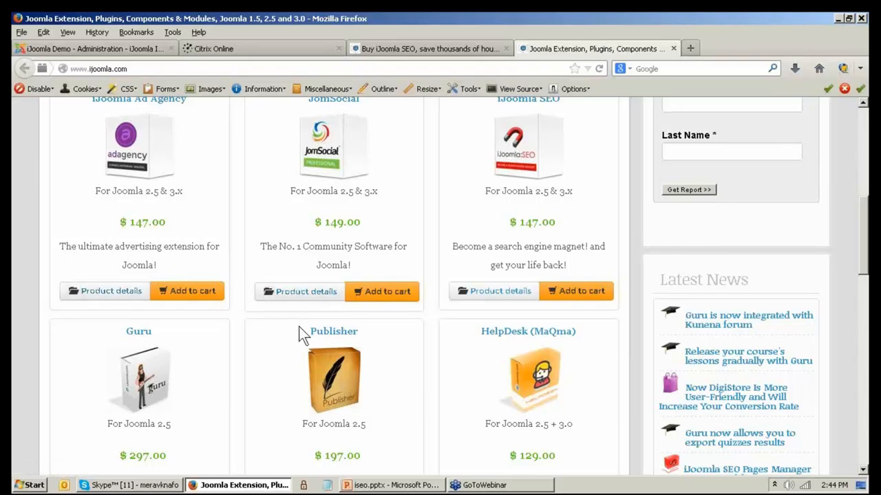
# - Return to the iJoomla SEO pricing page and examine the Developer plan's licences and features
pyautogui.click(401, 47)
pyautogui.scroll(-5, 353, 174)
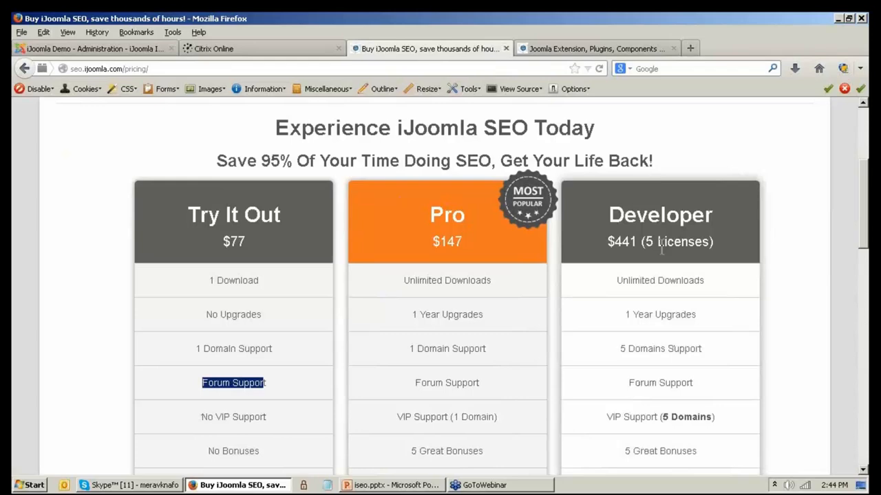
pyautogui.scroll(-3, 661, 249)
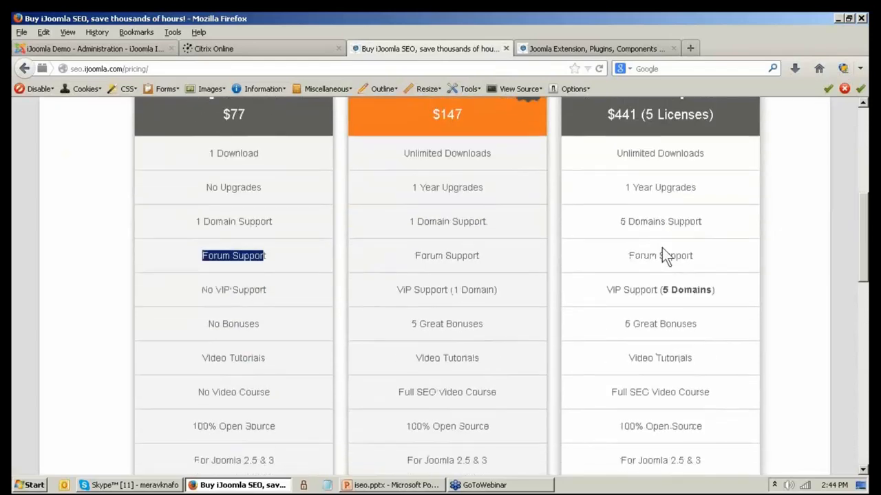
pyautogui.scroll(2, 649, 283)
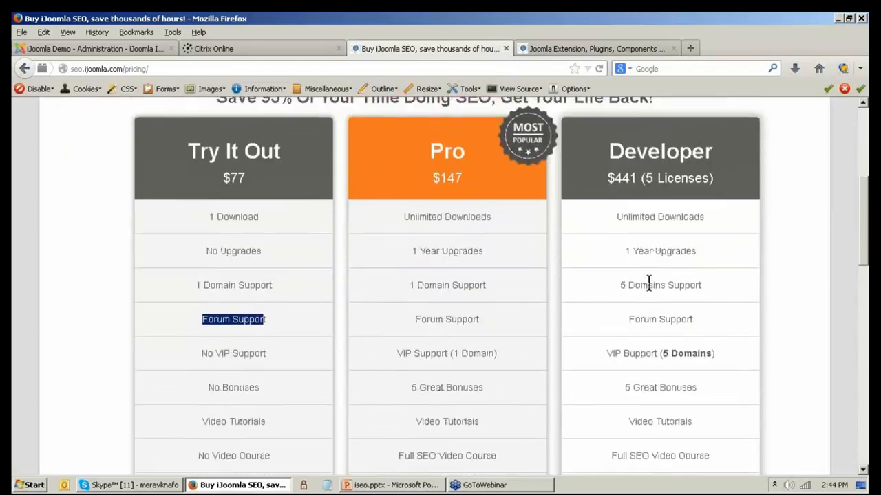
pyautogui.scroll(5, 649, 284)
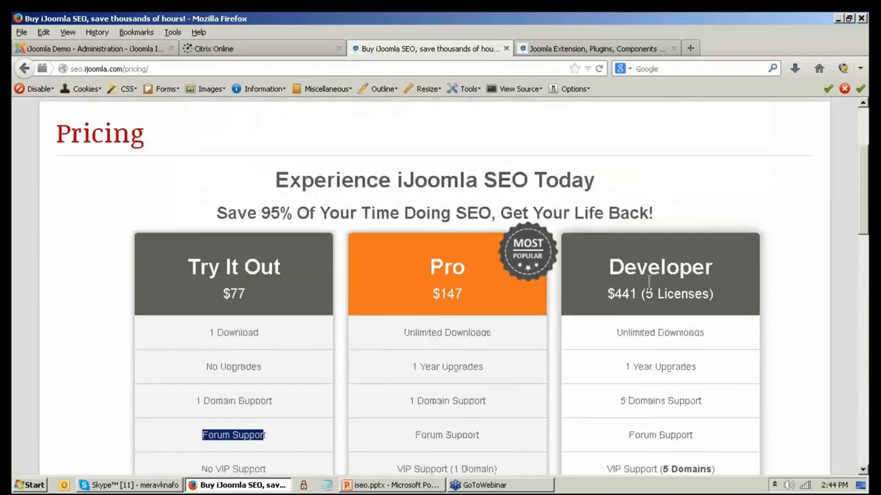
pyautogui.scroll(1, 649, 283)
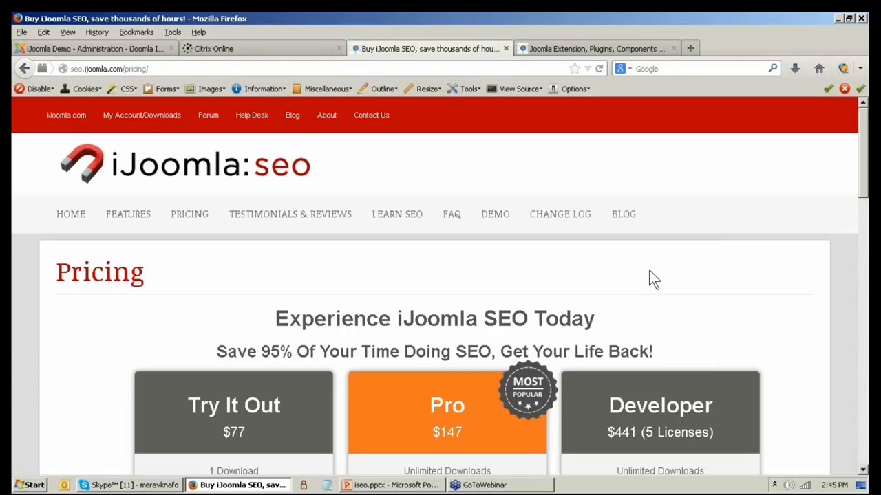
# - Highlight the Developer plan's $441 price and review its features against the Try It Out and Pro plans
pyautogui.scroll(-4, 650, 282)
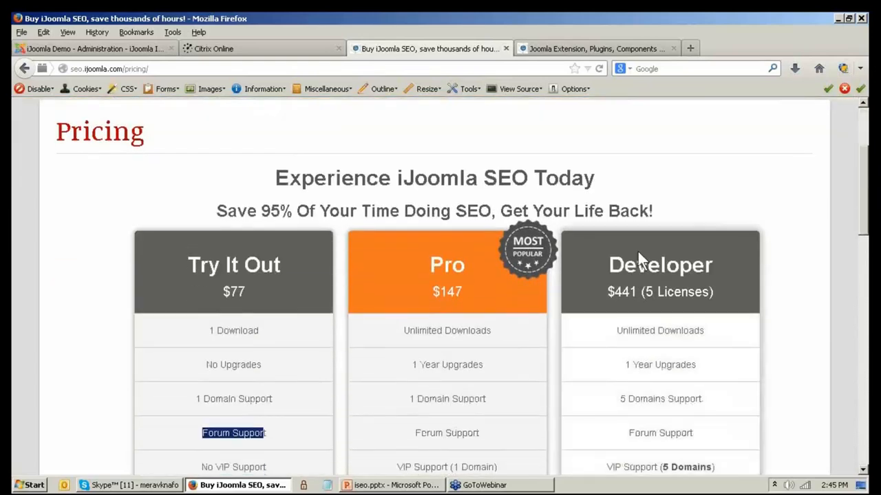
pyautogui.moveTo(607, 290); pyautogui.dragTo(633, 292)
pyautogui.scroll(-2, 633, 291)
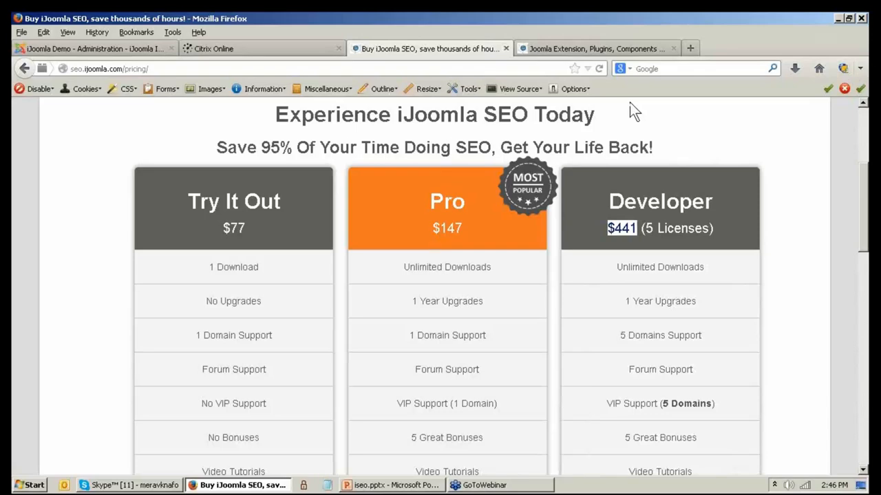
pyautogui.scroll(5, 667, 134)
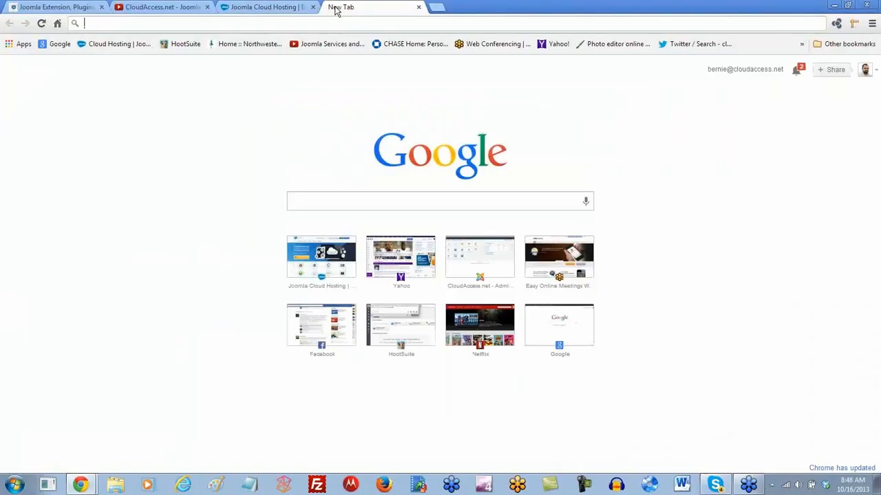
# - Open facebook.com/ijoomla in Chrome and look over the iJoomla page's header and its latest post about the SEO webinar
pyautogui.write('facebook.com')
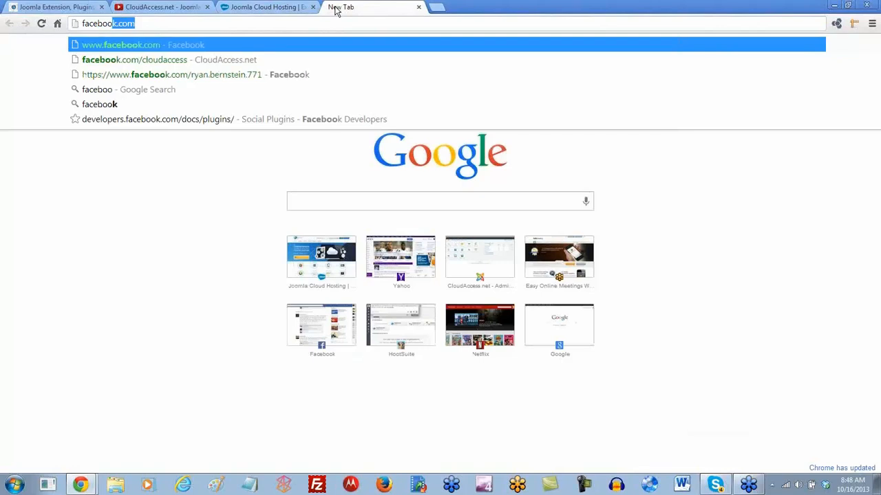
pyautogui.write('/ijo')
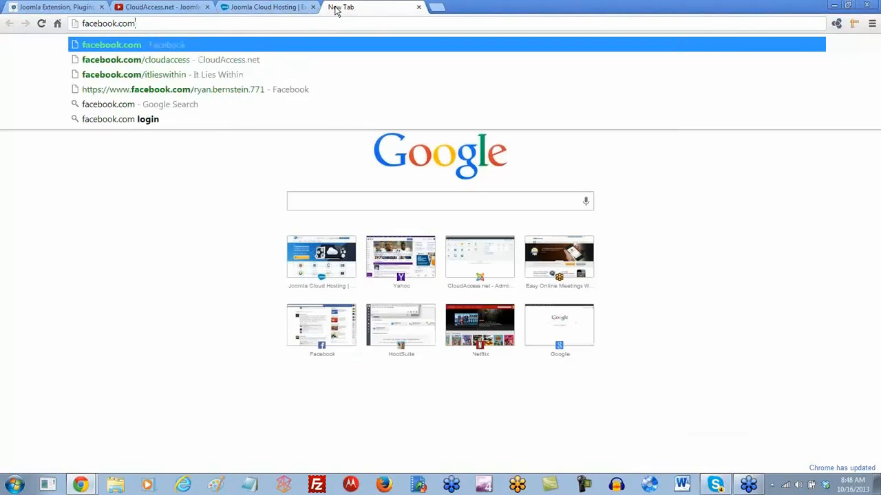
pyautogui.write('omla')
pyautogui.press('Return')
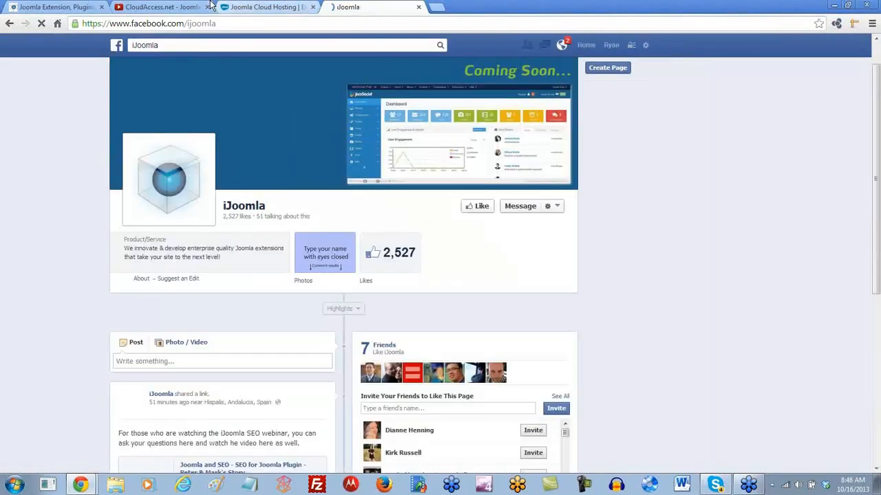
pyautogui.scroll(-2, 92, 362)
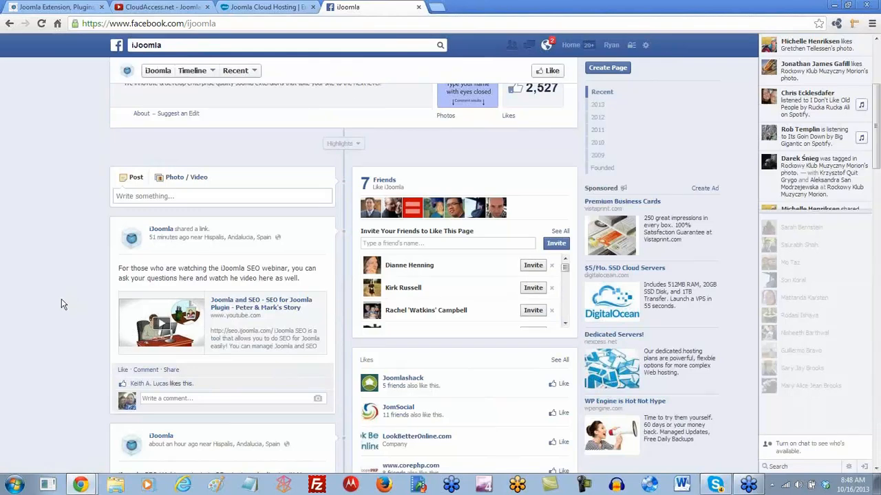
pyautogui.scroll(1, 66, 303)
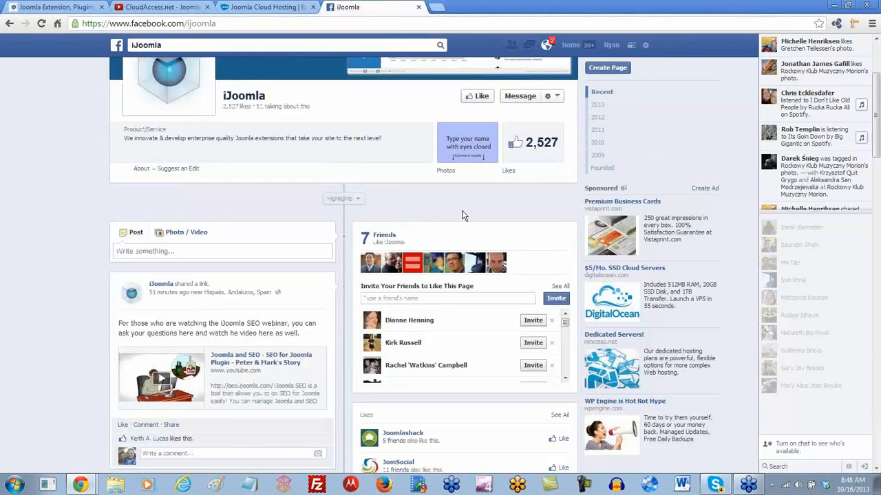
pyautogui.scroll(1, 462, 214)
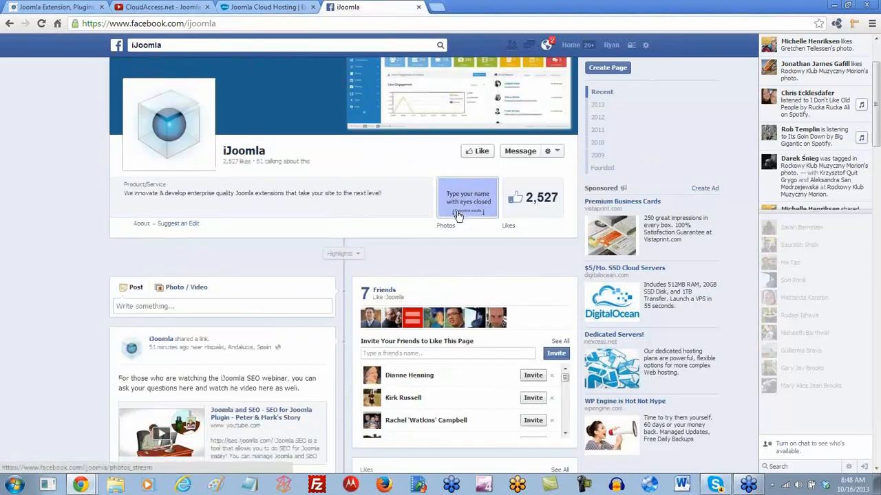
# - Change the Facebook address to facebook.com/cloudaccess and look through the recent posts on the CloudAccess.net page
pyautogui.moveTo(216, 24); pyautogui.dragTo(189, 25)
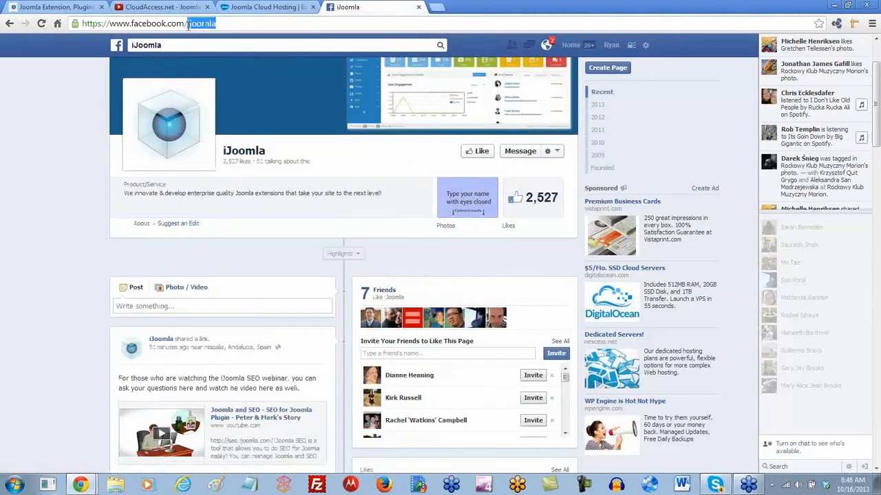
pyautogui.write('cloudaccess')
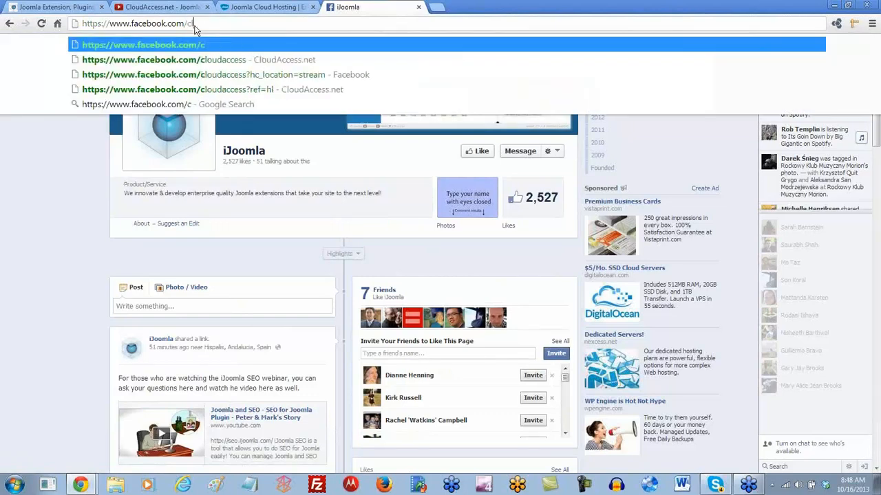
pyautogui.press('Return')
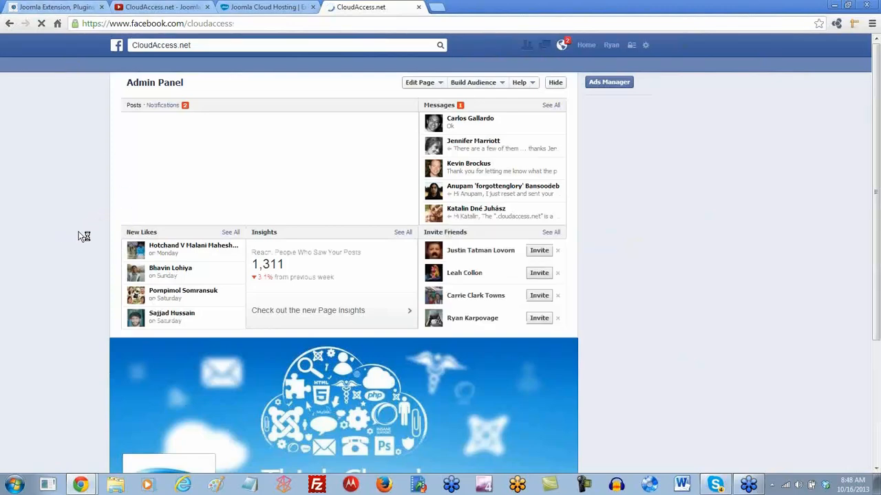
pyautogui.scroll(-4, 86, 236)
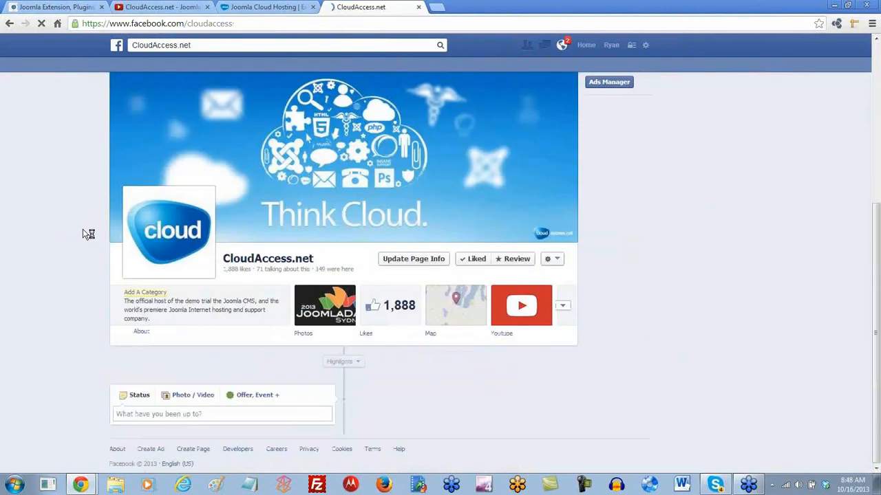
pyautogui.scroll(-3, 89, 234)
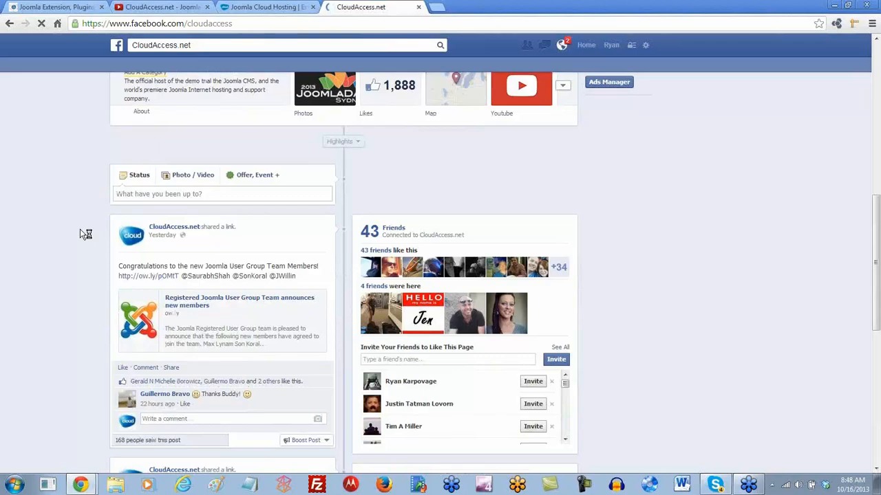
pyautogui.scroll(-3, 80, 233)
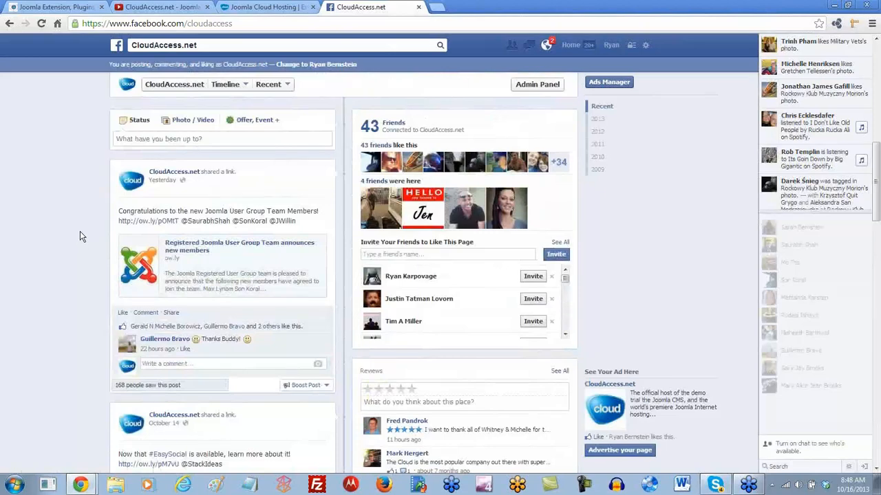
pyautogui.scroll(-1, 83, 234)
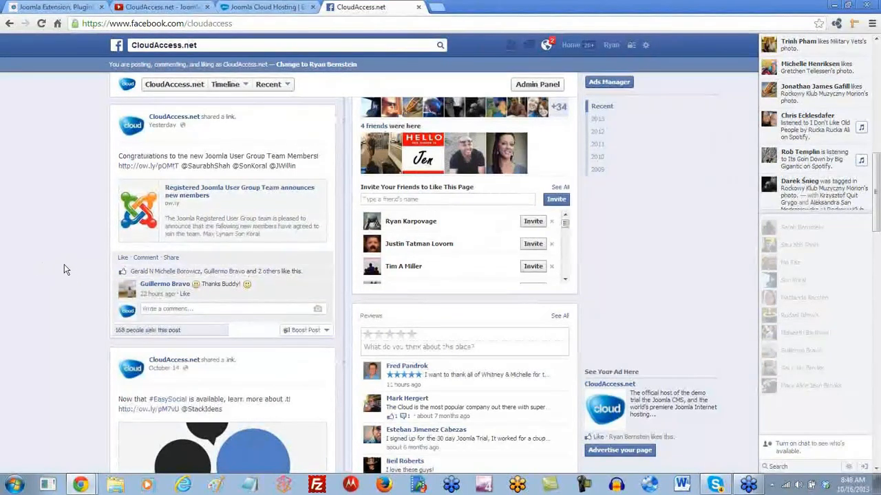
pyautogui.scroll(1, 63, 267)
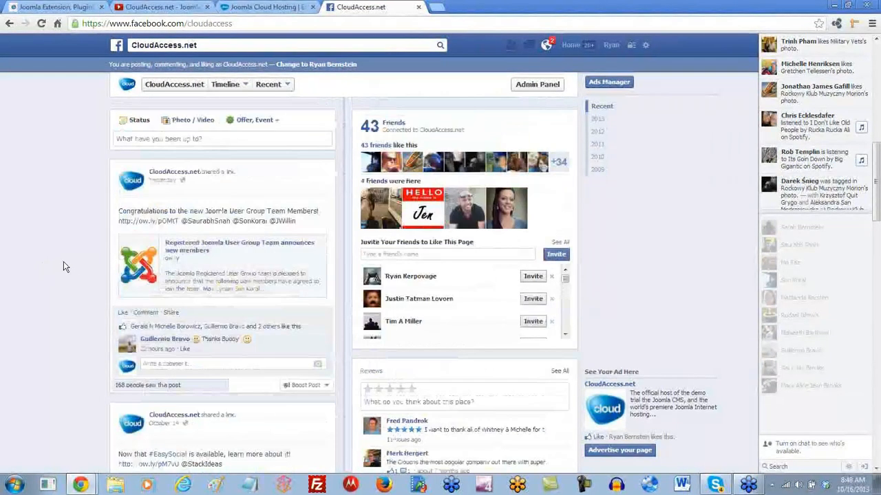
# - Show the CloudAccess.net YouTube channel, and open the Joomla Webinars page from the CloudAccess.net website's training section
pyautogui.click(163, 6)
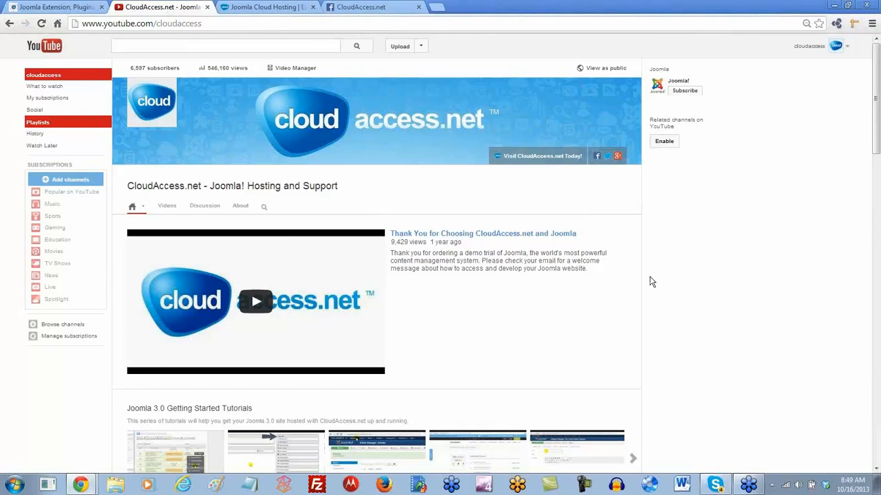
pyautogui.moveTo(631, 218)
pyautogui.click(268, 6)
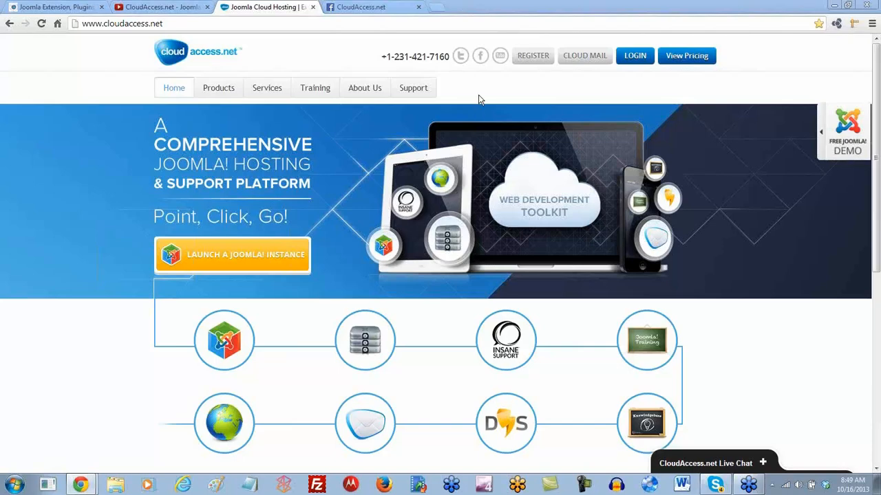
pyautogui.moveTo(315, 87)
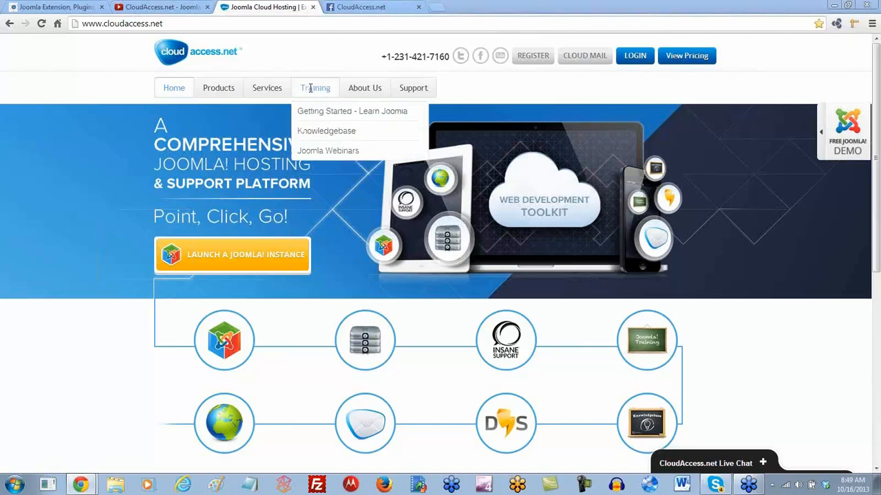
pyautogui.click(321, 153)
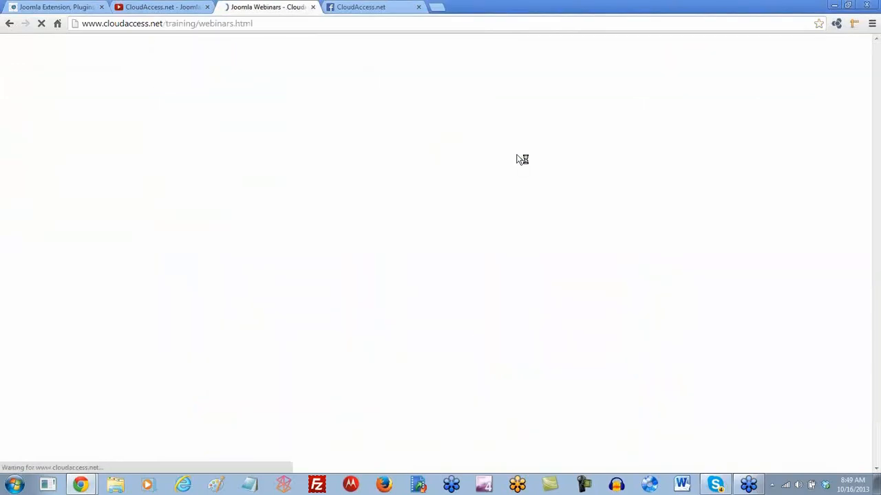
# - Review the dates and costs of the upcoming Joomla webinars, from iJoomla:seo through JSN PowerAdmin, HikaShop and jGive to Quick2Cart
pyautogui.scroll(-3, 93, 215)
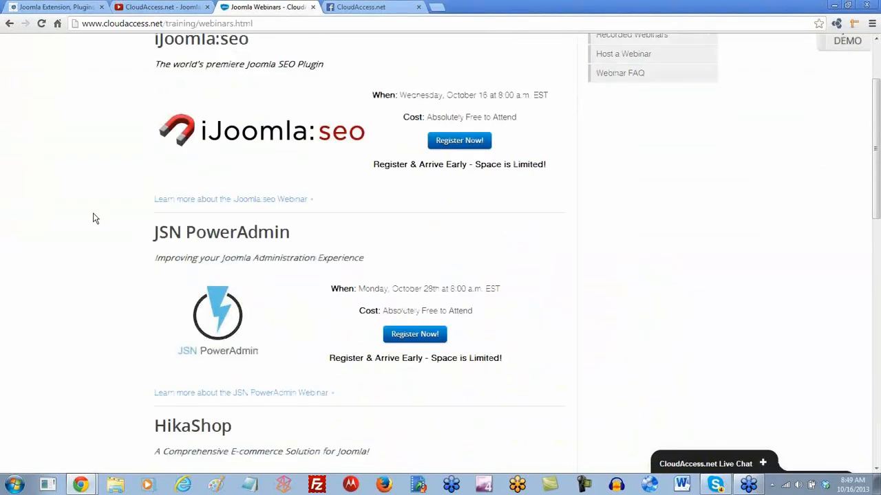
pyautogui.scroll(-1, 93, 217)
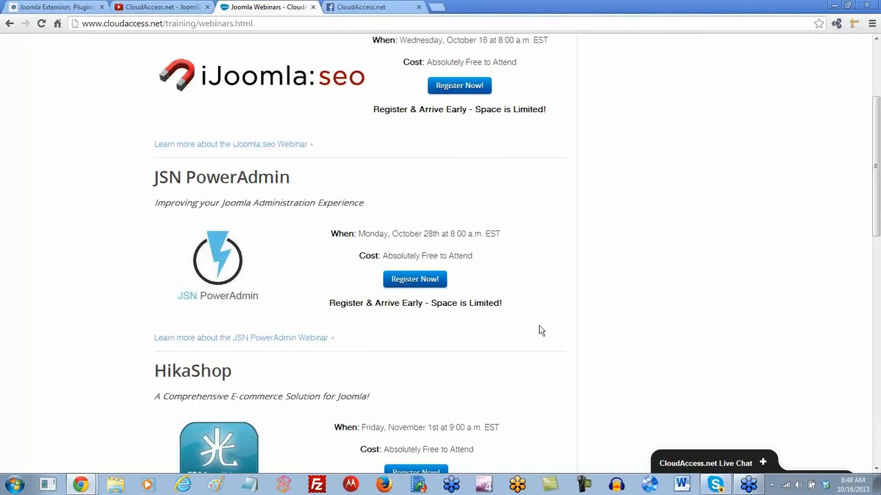
pyautogui.scroll(-4, 541, 330)
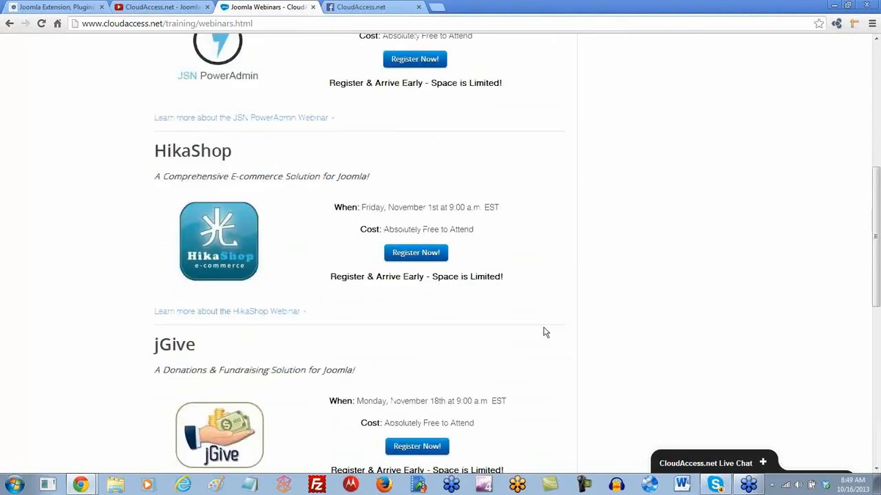
pyautogui.scroll(-1, 544, 332)
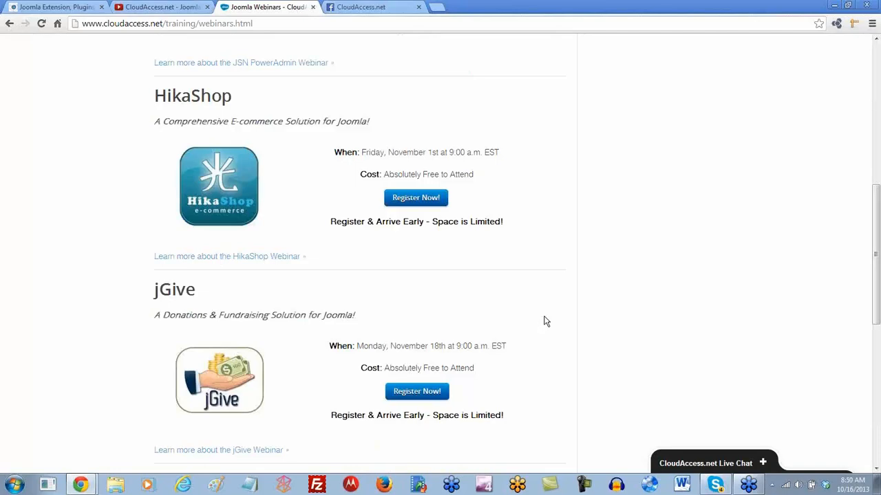
pyautogui.scroll(-2, 545, 319)
pyautogui.scroll(-2, 544, 320)
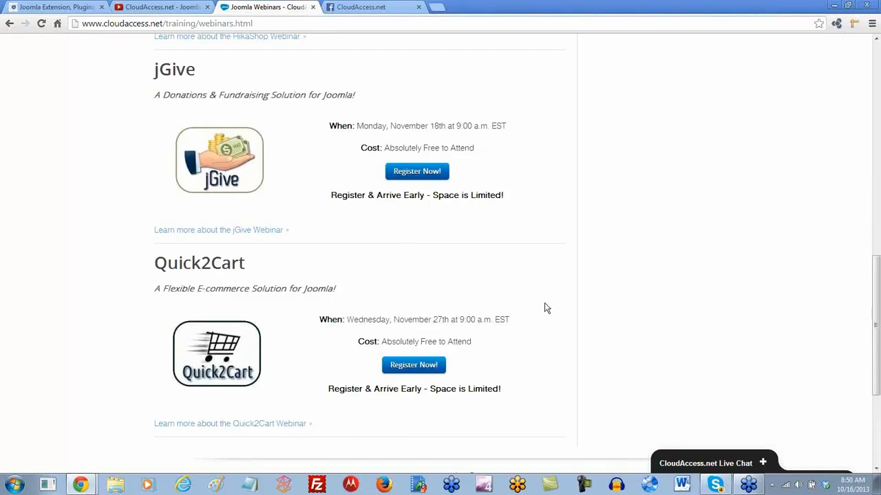
pyautogui.scroll(-1, 545, 307)
pyautogui.scroll(-2, 545, 307)
pyautogui.scroll(9, 547, 309)
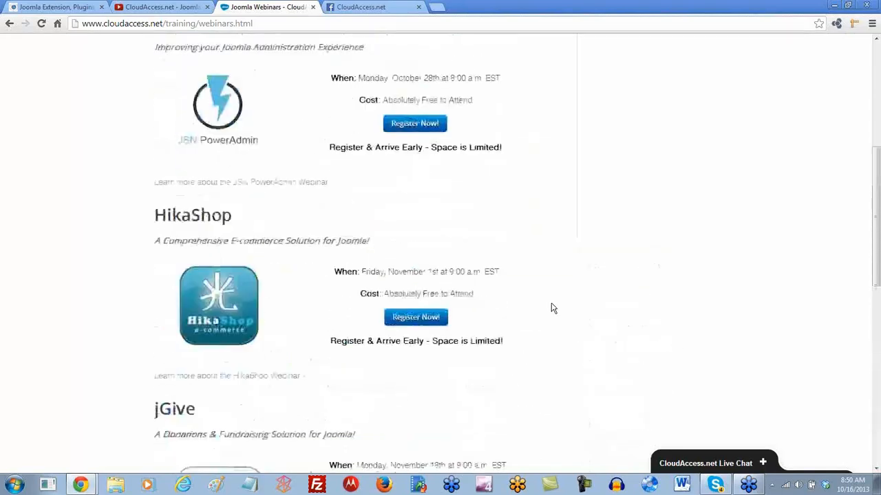
pyautogui.scroll(3, 555, 307)
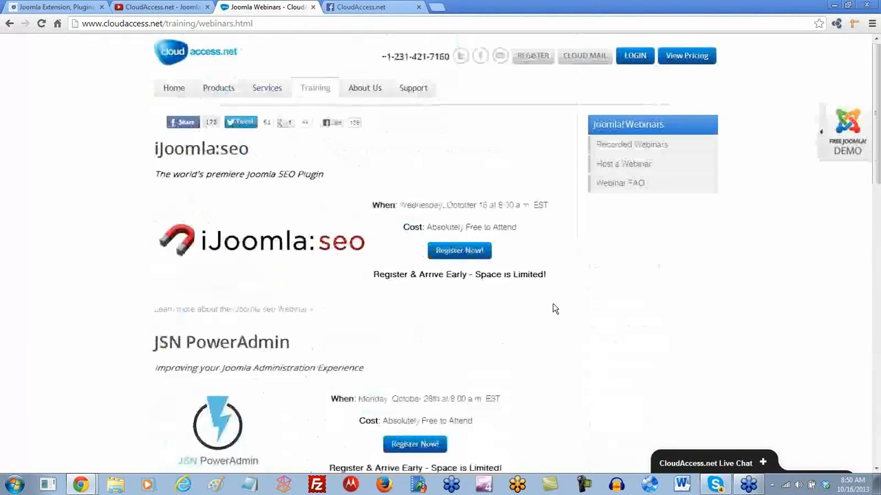